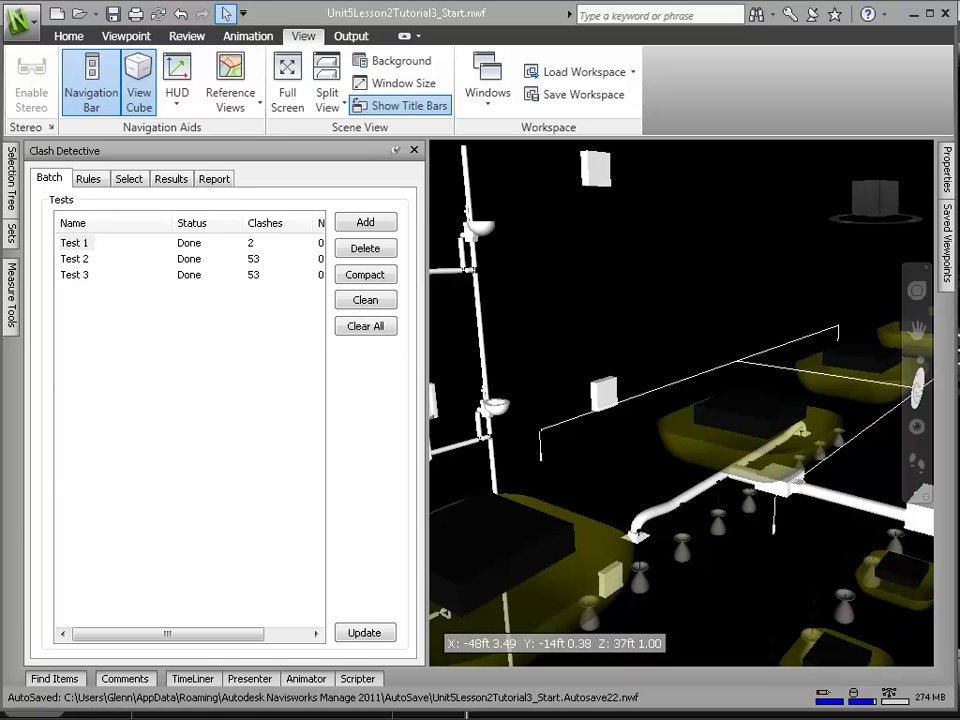
# - Open Test 1's clash results and review Clash1 and Clash2 in the model
pyautogui.click(76, 242)
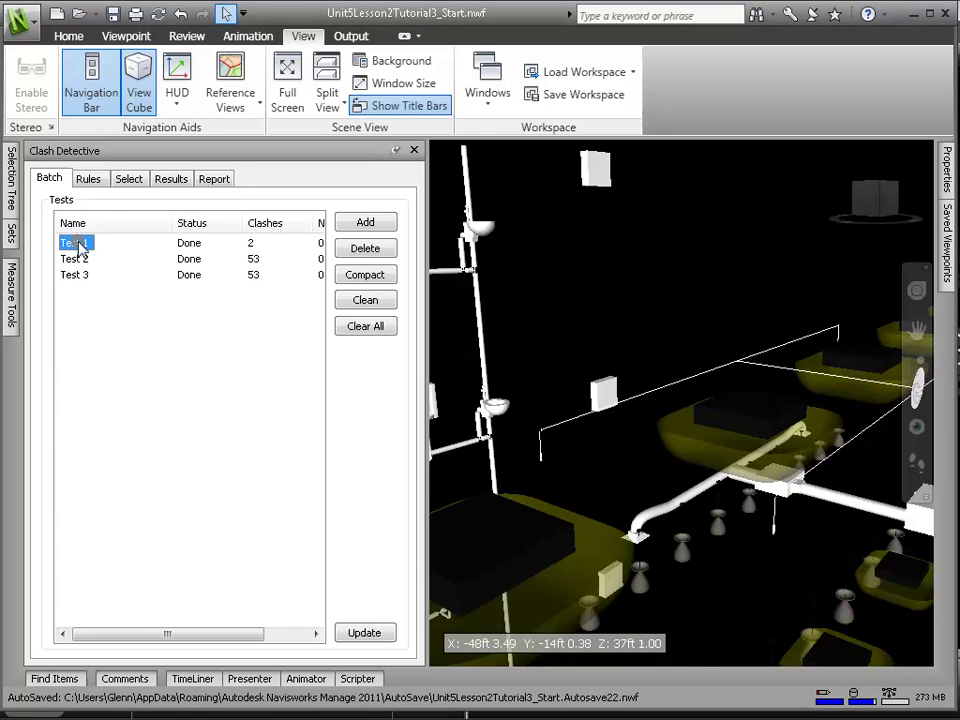
pyautogui.click(171, 180)
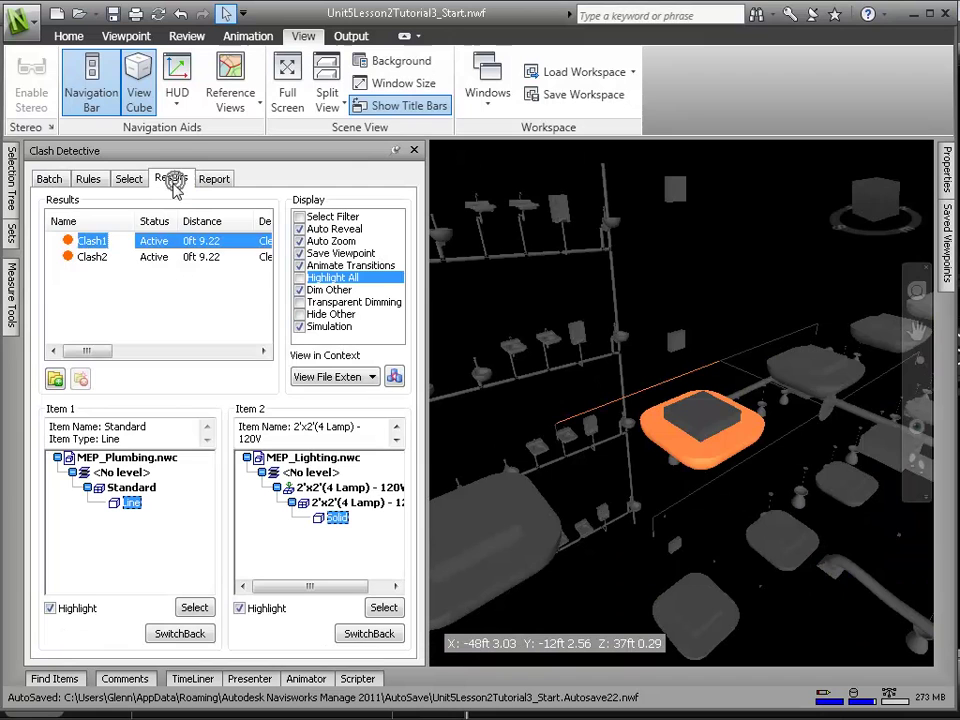
pyautogui.click(90, 243)
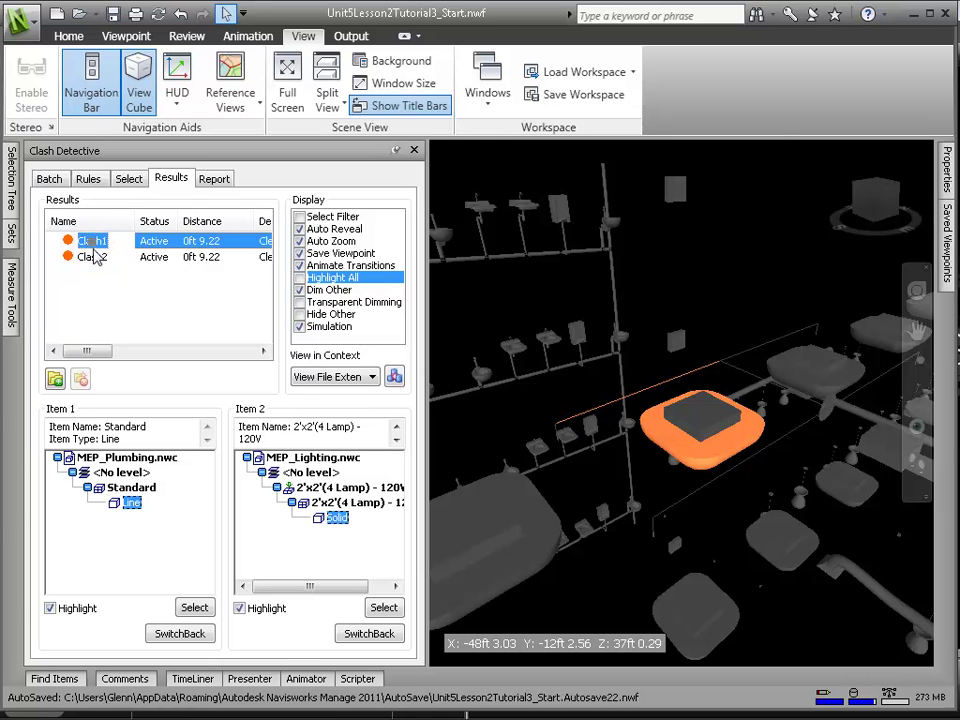
pyautogui.click(92, 257)
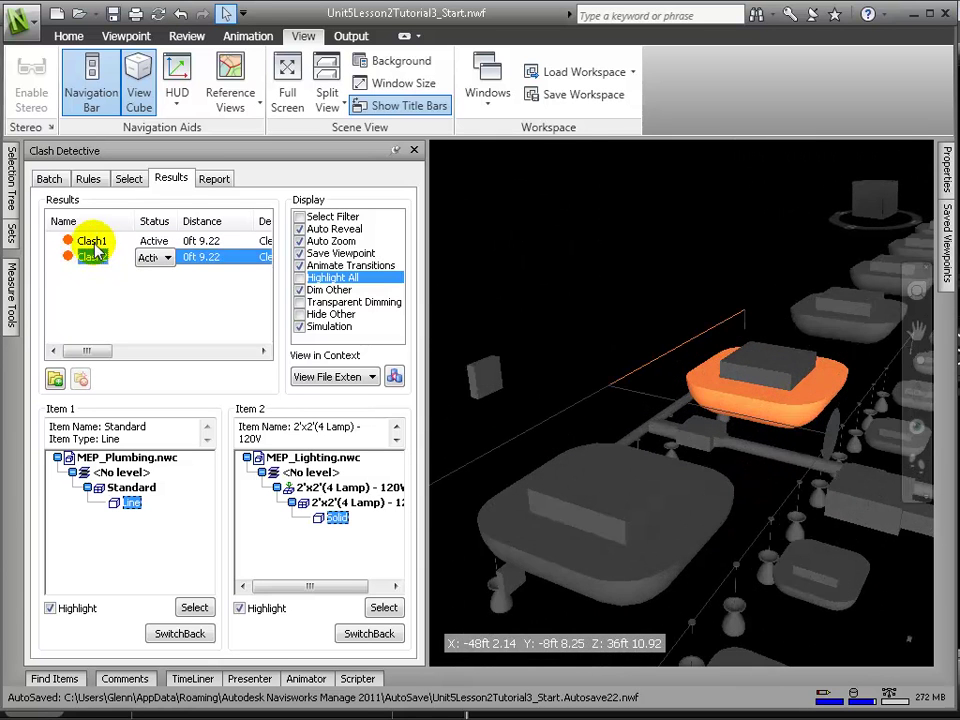
pyautogui.click(92, 241)
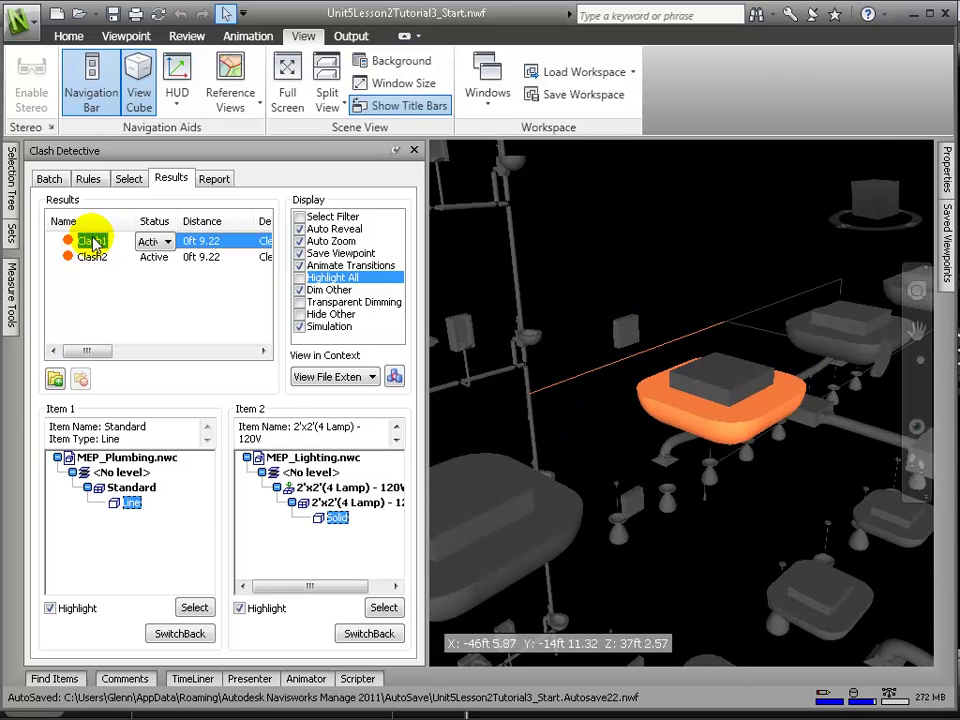
# - Create a new clash group named 'Troffer Lights & Sprinkler Pipes'
pyautogui.click(55, 378)
pyautogui.write('Troffer Li')
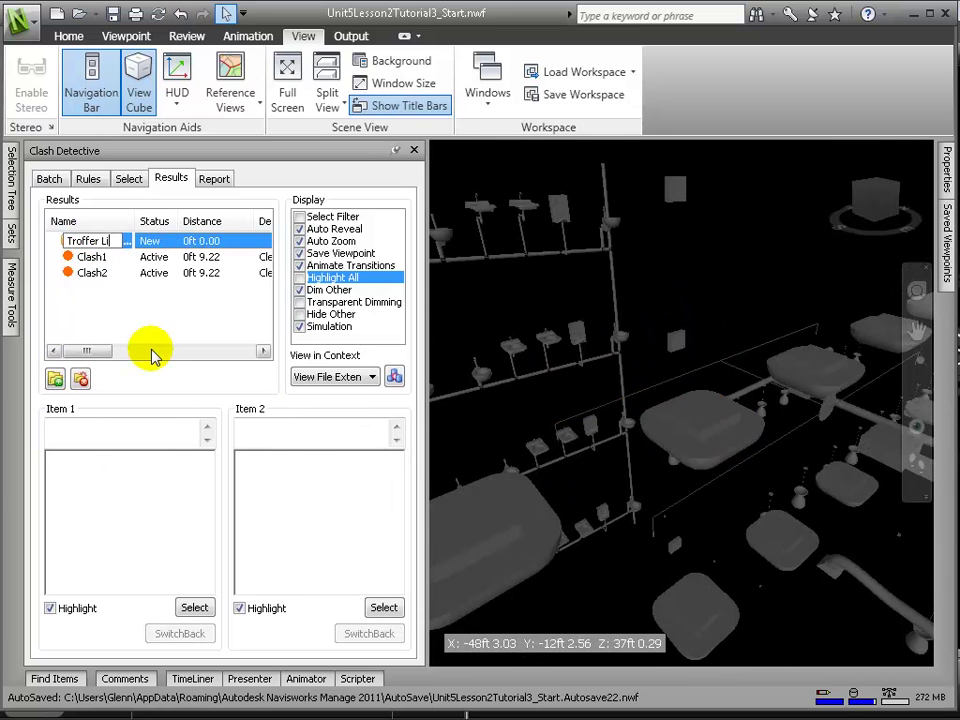
pyautogui.write('s & Sprinkler Pipe')
pyautogui.press('Return')
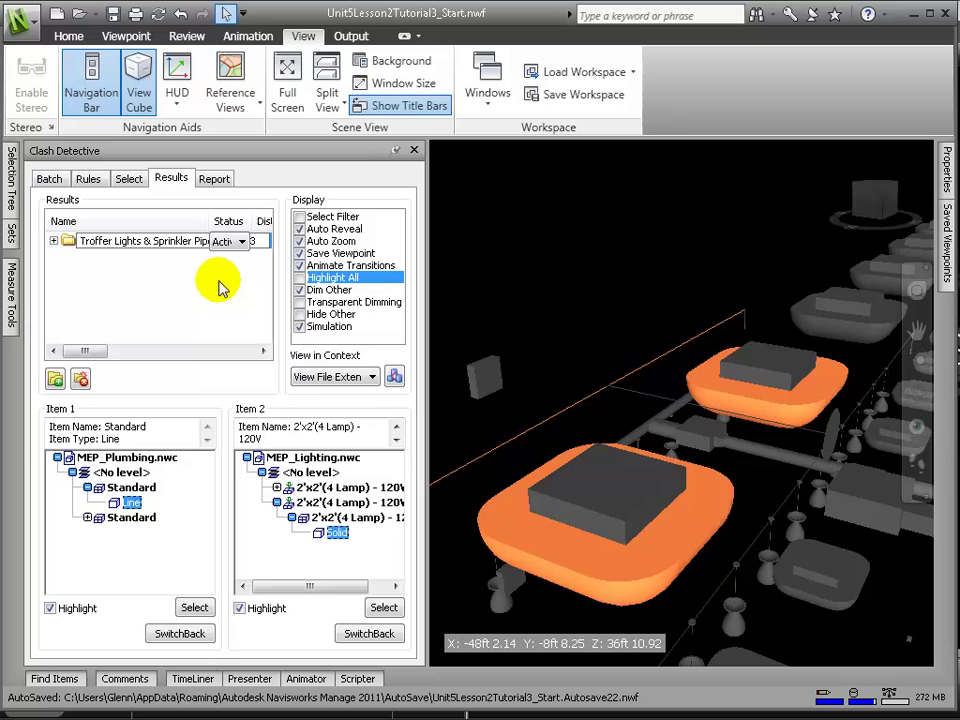
pyautogui.click(150, 242)
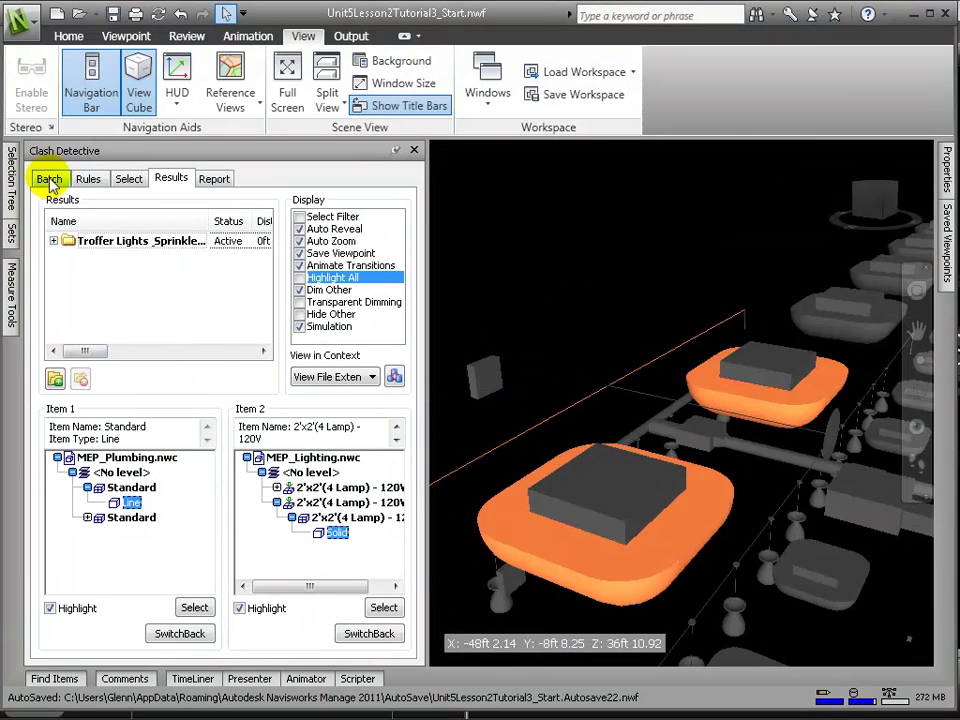
# - Open Test 2's clash results and step through Clash1 to Clash4 in the model
pyautogui.click(48, 180)
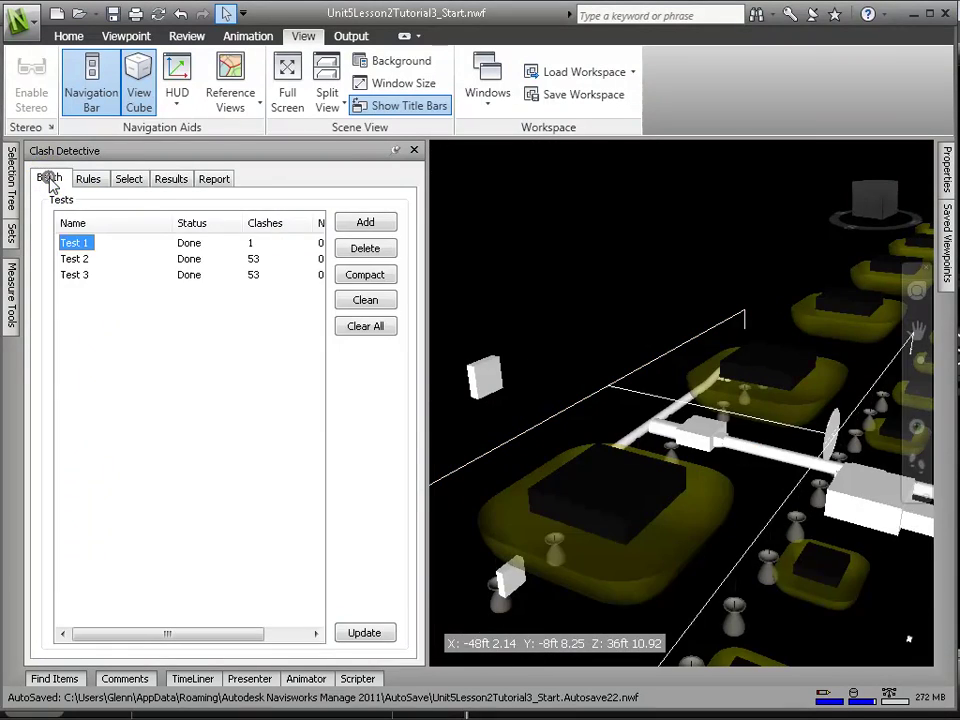
pyautogui.click(76, 260)
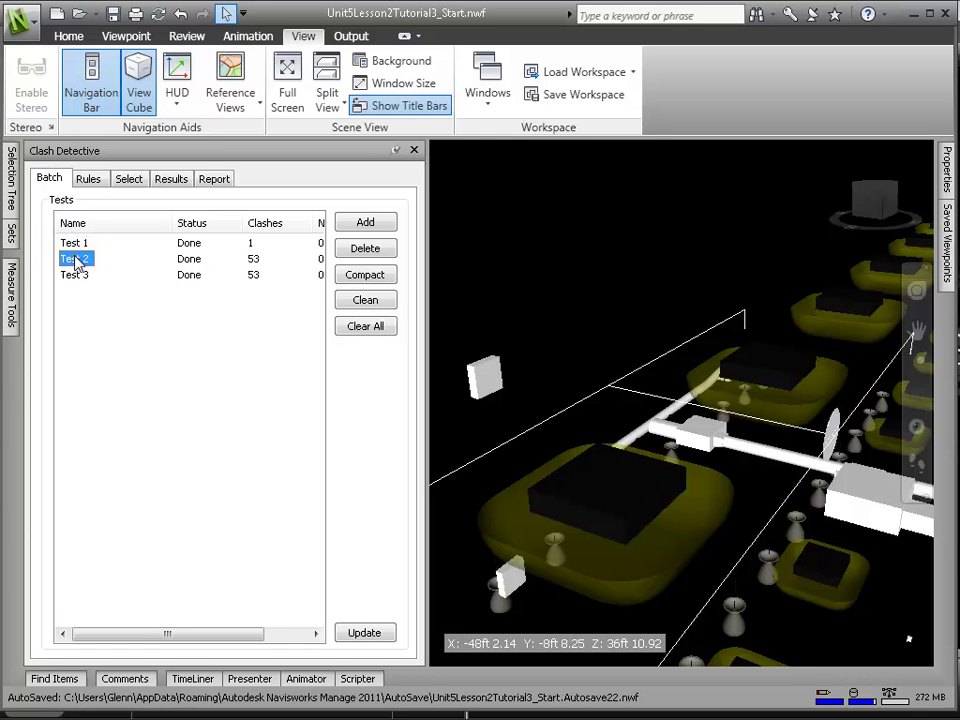
pyautogui.click(170, 178)
pyautogui.click(105, 242)
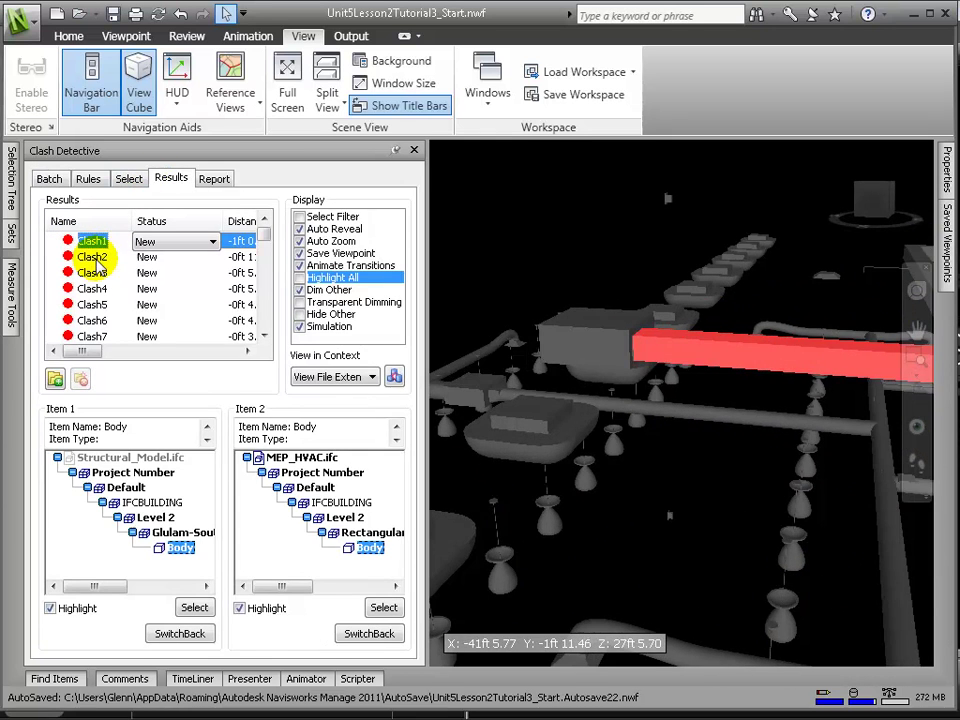
pyautogui.click(95, 259)
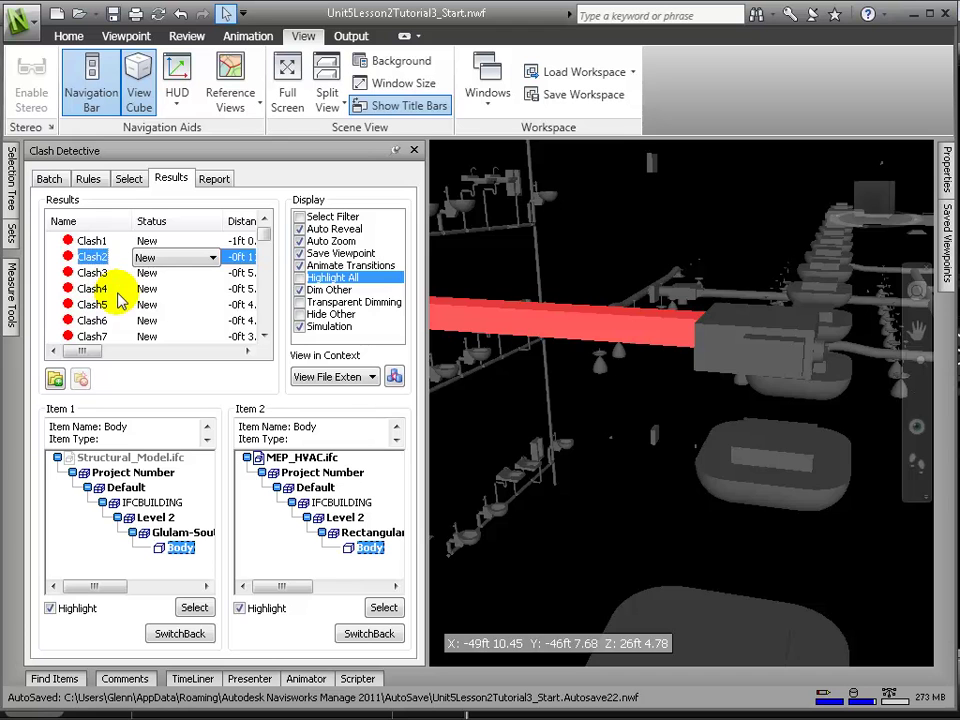
pyautogui.click(91, 273)
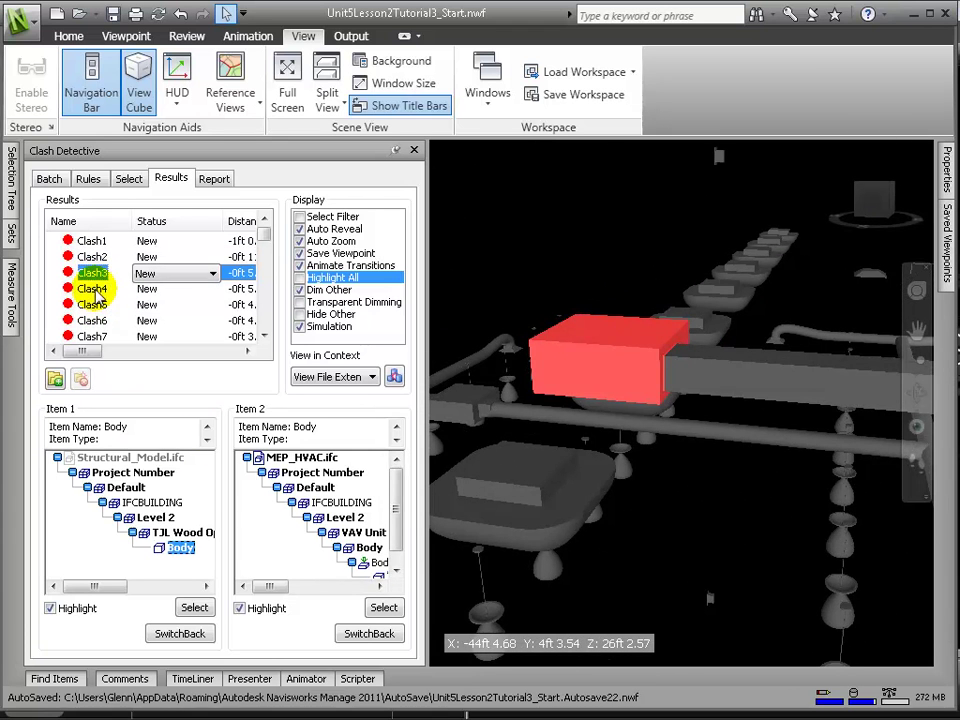
pyautogui.click(95, 290)
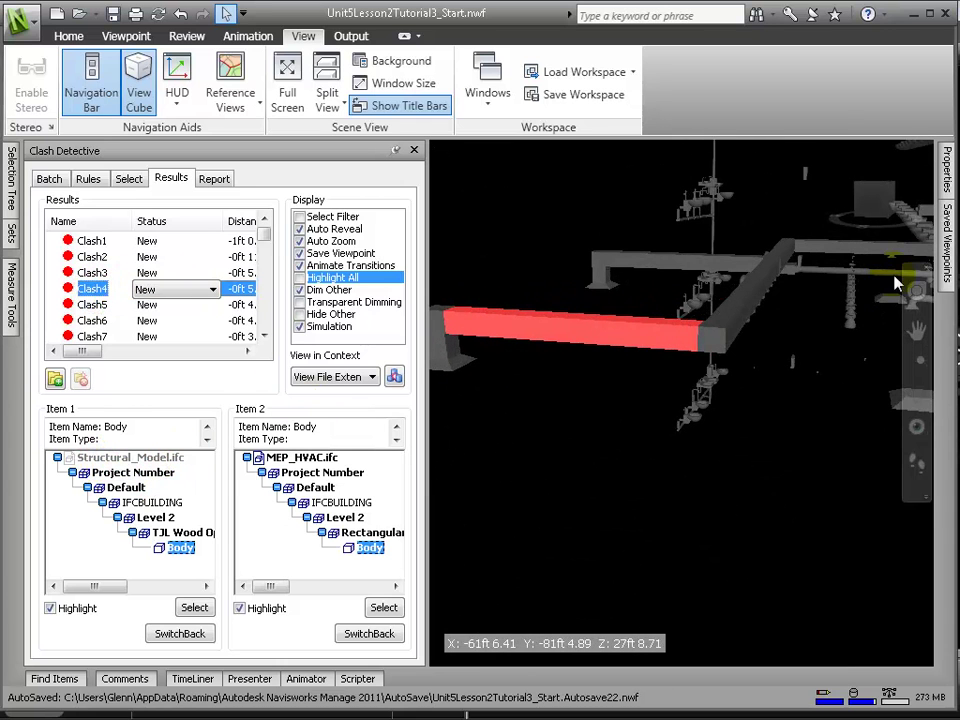
# - Apply the Structural-MEP saved viewpoint and review Clash5 through Clash8
pyautogui.moveTo(946, 235)
pyautogui.click(834, 249)
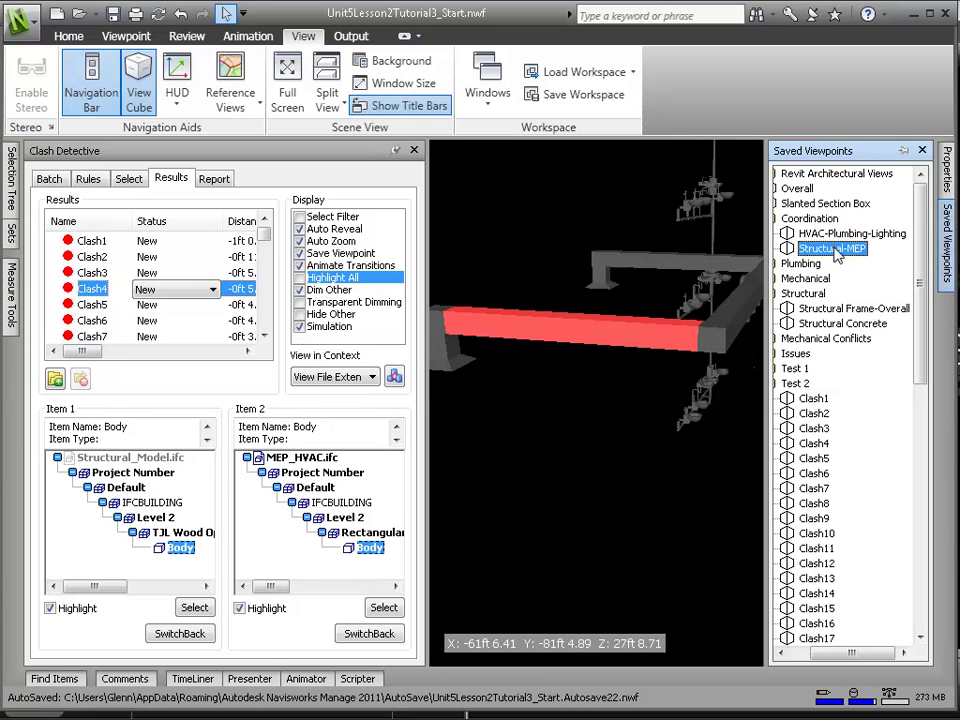
pyautogui.click(87, 305)
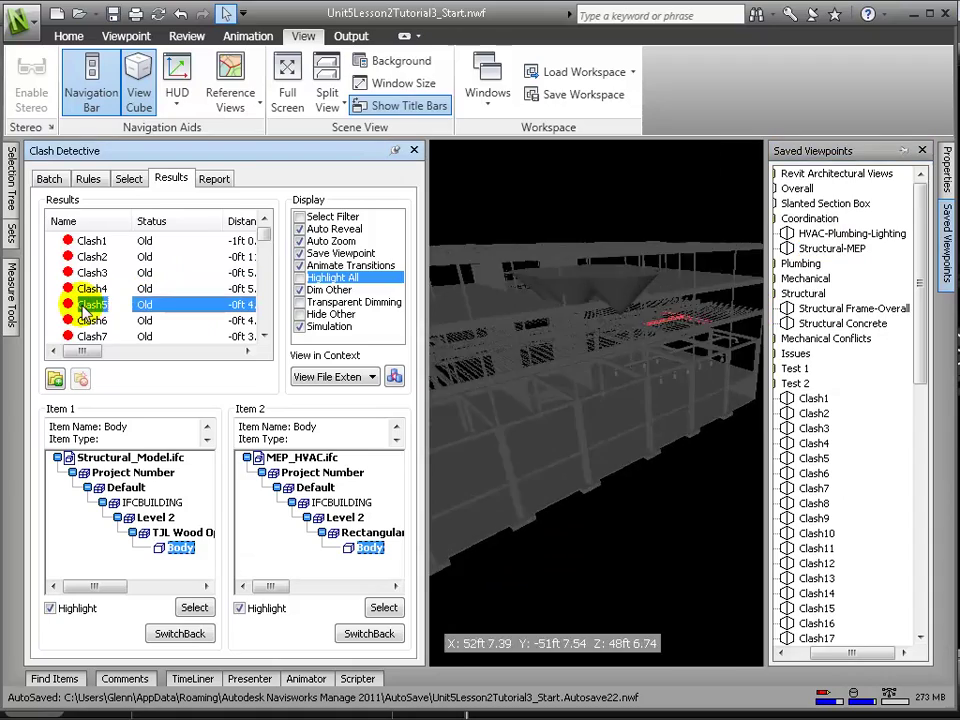
pyautogui.click(76, 320)
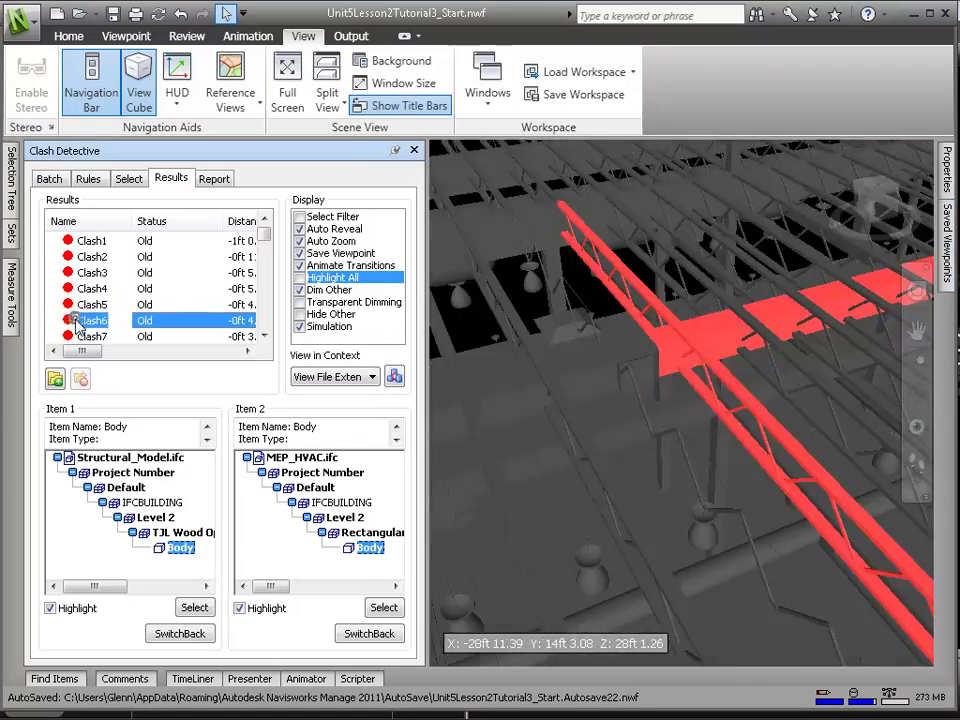
pyautogui.click(86, 336)
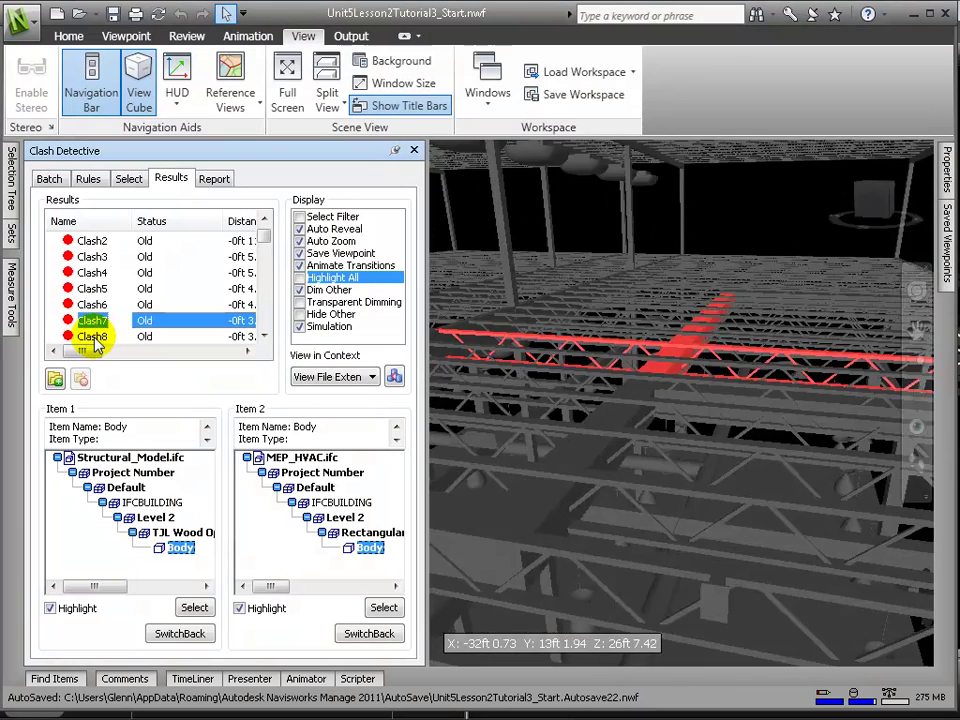
pyautogui.click(93, 337)
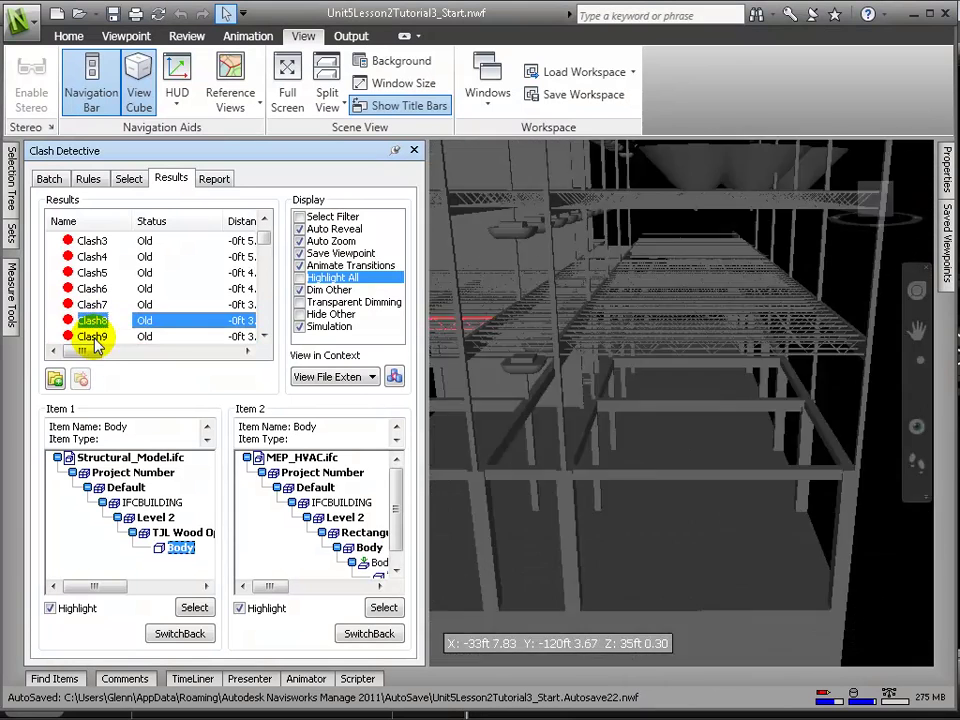
# - Create a new clash group named 'Glulam Beams'
pyautogui.click(55, 378)
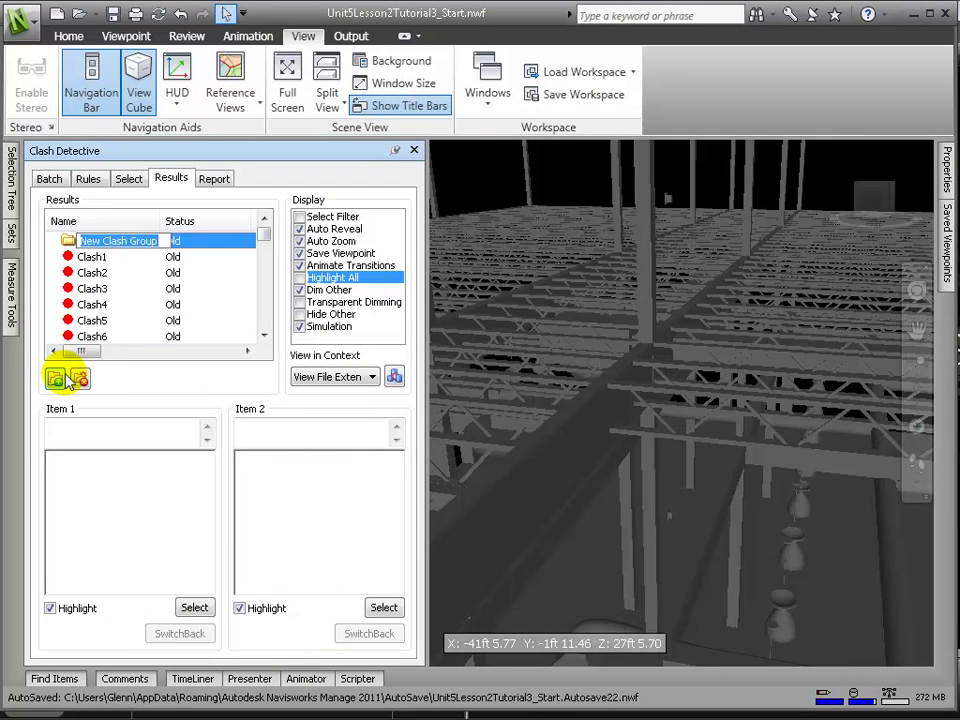
pyautogui.write('Glulam Beams')
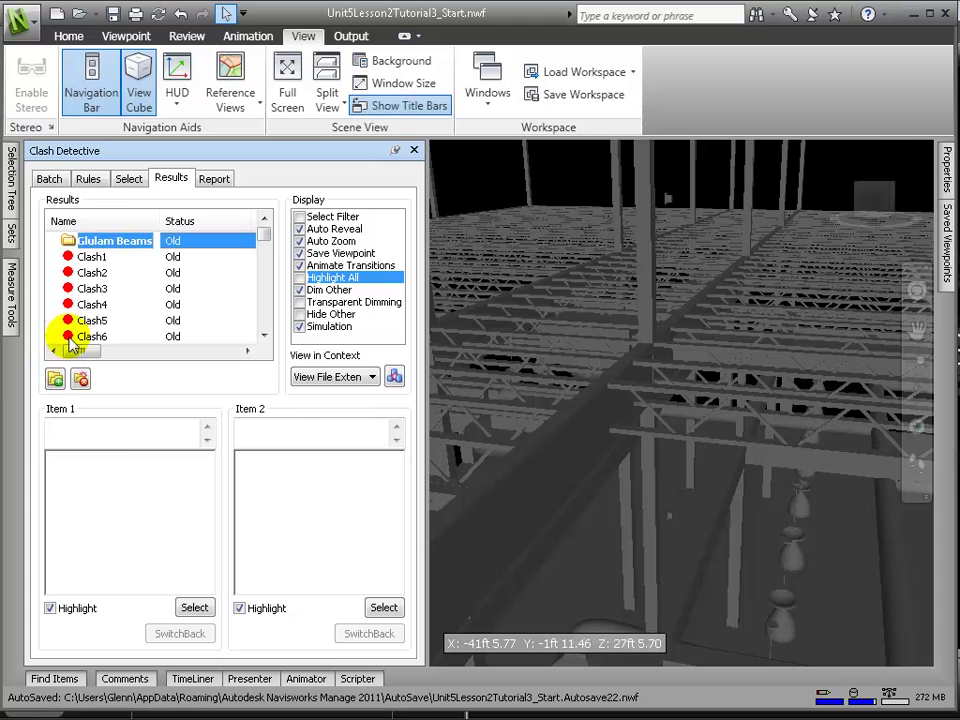
pyautogui.press('Return')
# - Move Clash1, Clash2 and Clash3 into Glulam Beams, then inspect Clash4
pyautogui.click(108, 258)
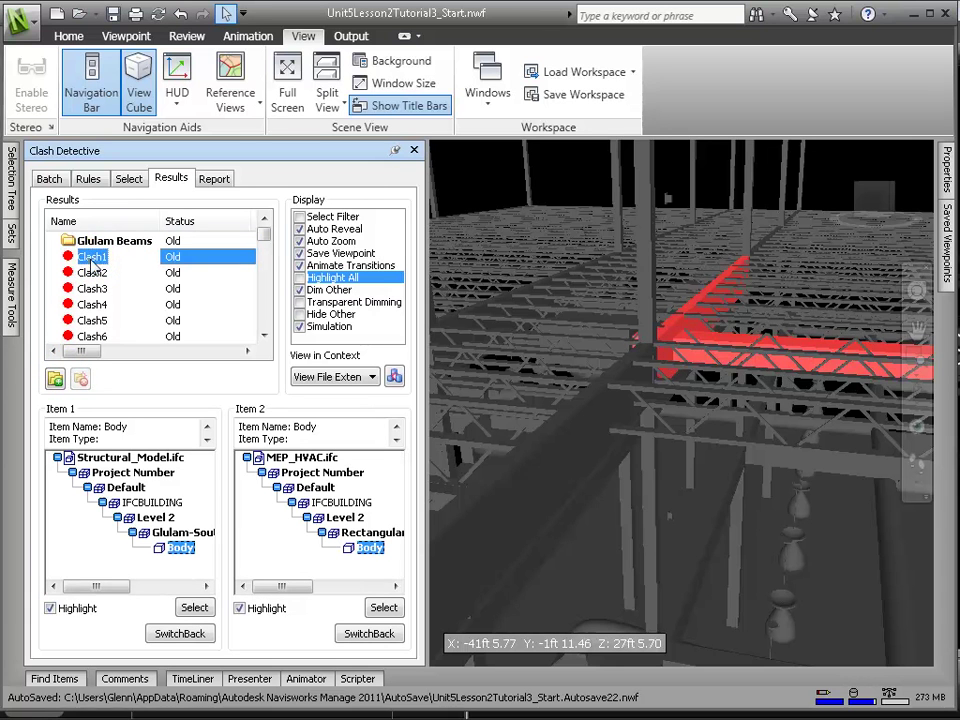
pyautogui.moveTo(92, 245)
pyautogui.mouseDown()
pyautogui.moveTo(120, 242)
pyautogui.moveTo(105, 243)
pyautogui.mouseUp()
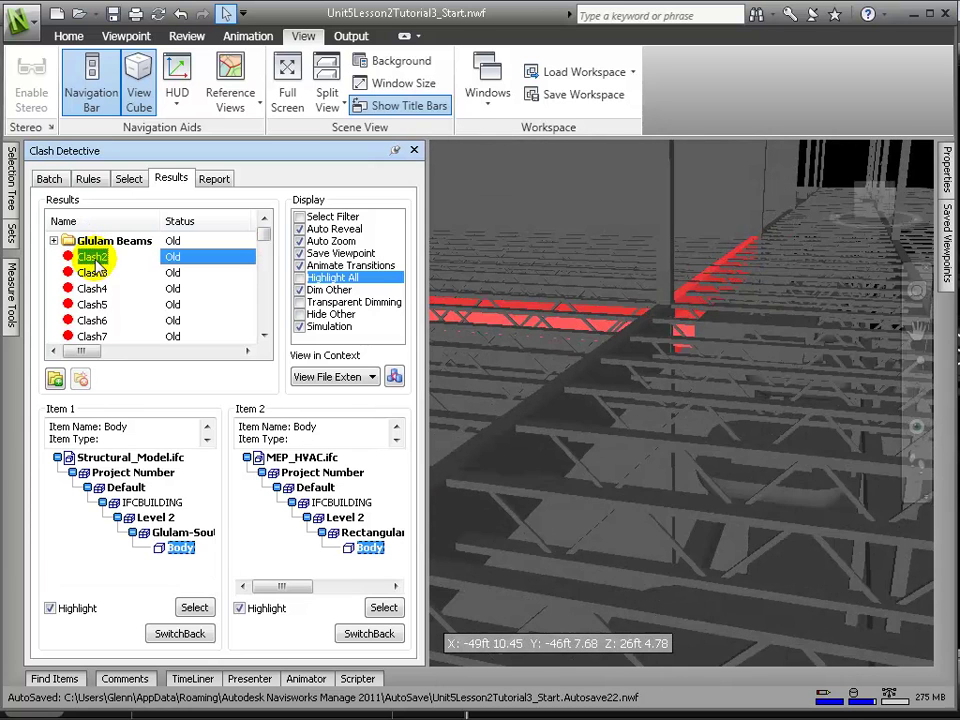
pyautogui.moveTo(100, 255)
pyautogui.mouseDown()
pyautogui.moveTo(64, 242)
pyautogui.moveTo(96, 242)
pyautogui.mouseUp()
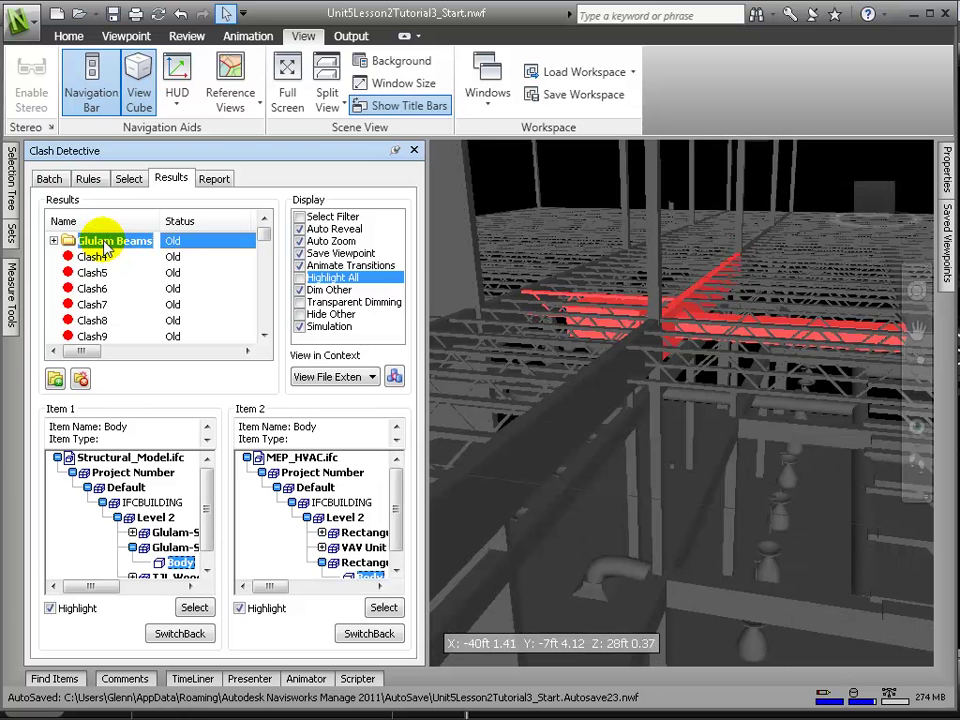
pyautogui.click(92, 258)
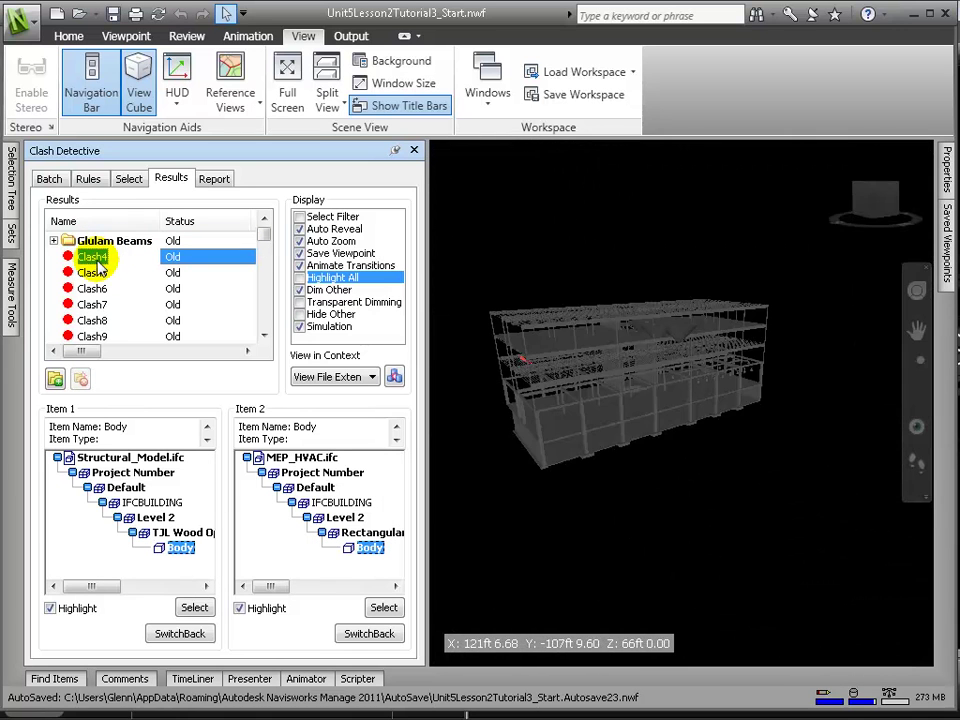
pyautogui.scroll(5, 606, 366)
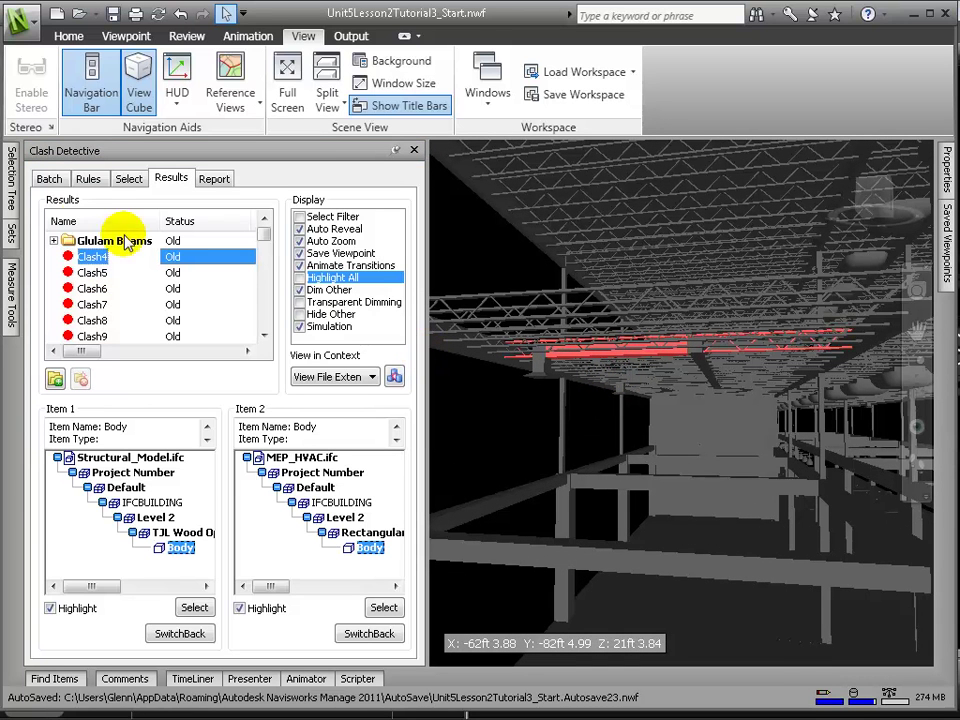
# - Create another clash group named 'Joists Level 2'
pyautogui.click(55, 378)
pyautogui.write('Joists Level 2')
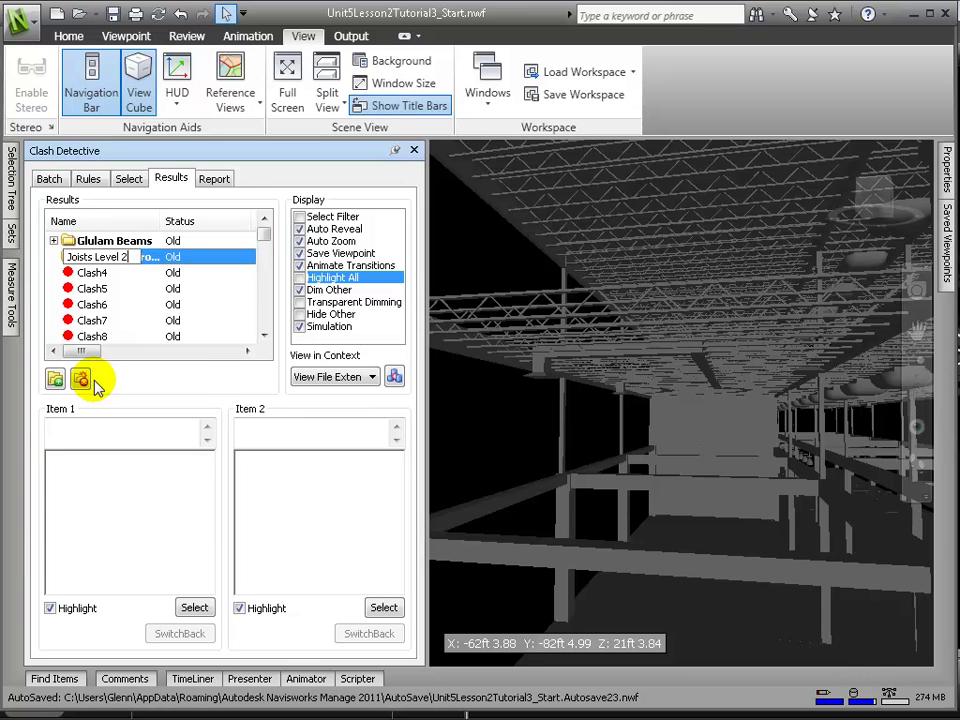
pyautogui.press('Return')
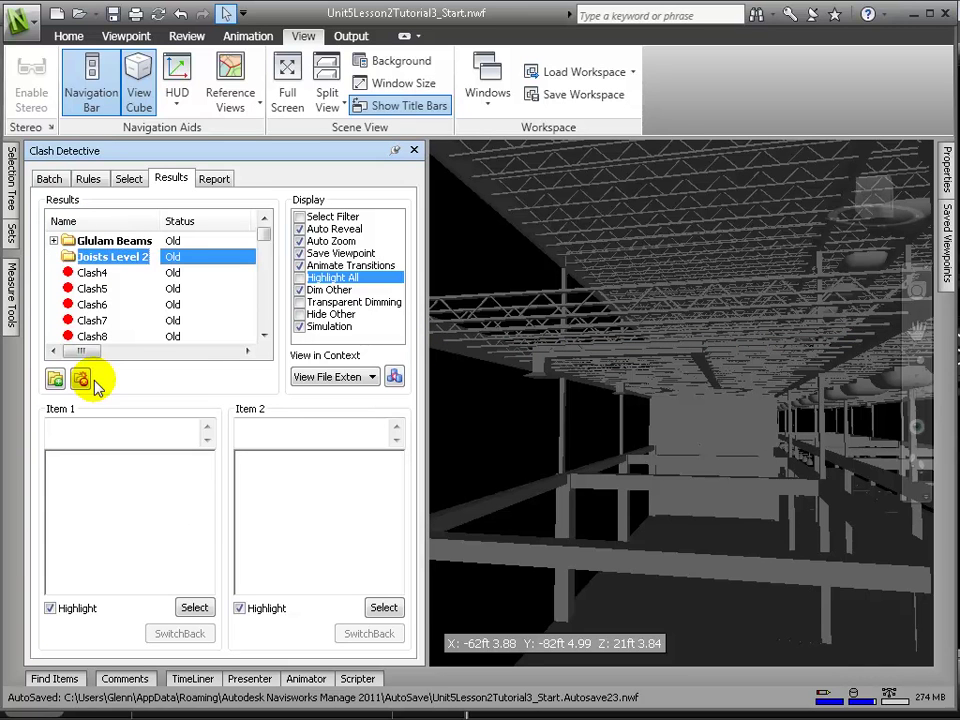
# - Move Clash4, Clash5, Clash6 and Clash7 into the Joists Level 2 group
pyautogui.click(98, 272)
pyautogui.moveTo(97, 270)
pyautogui.mouseDown()
pyautogui.moveTo(96, 248)
pyautogui.moveTo(95, 258)
pyautogui.mouseUp()
pyautogui.click(98, 274)
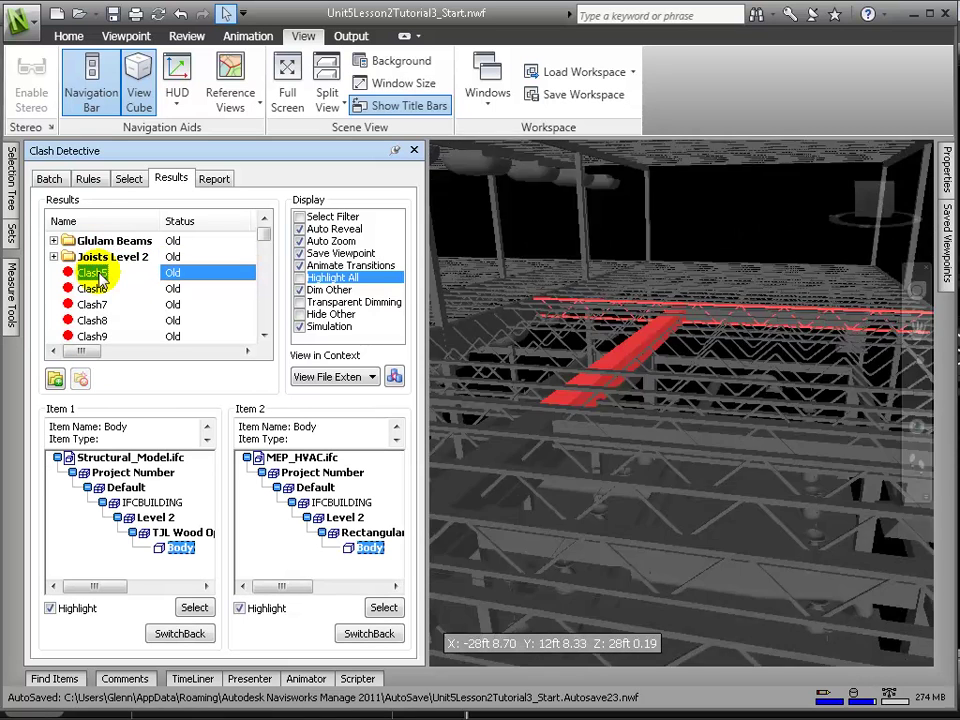
pyautogui.moveTo(98, 272); pyautogui.dragTo(95, 257)
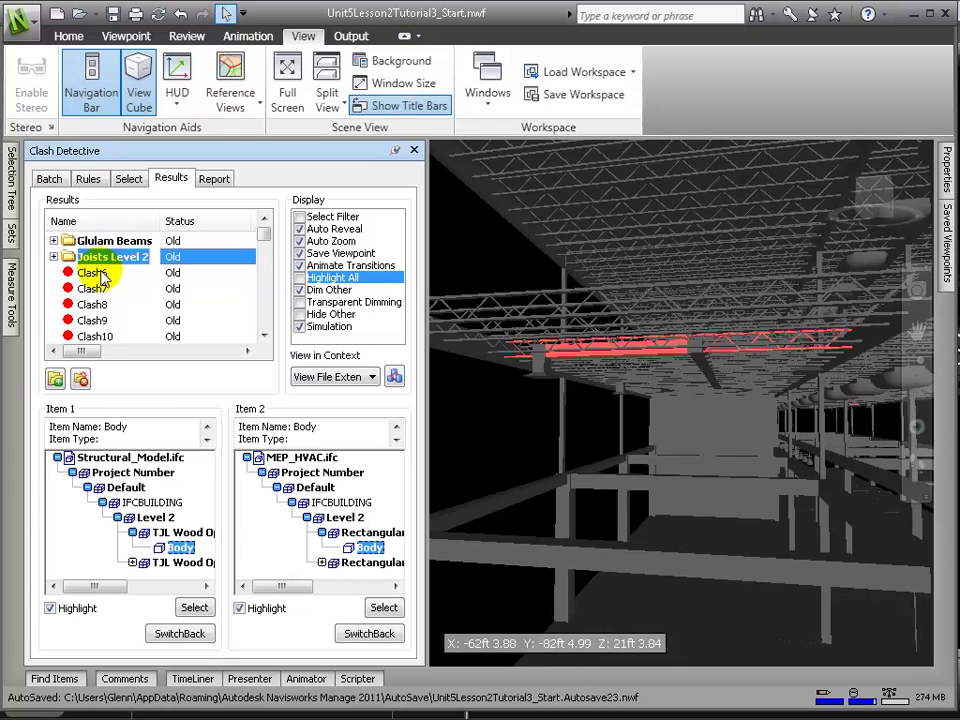
pyautogui.click(94, 272)
pyautogui.click(300, 314)
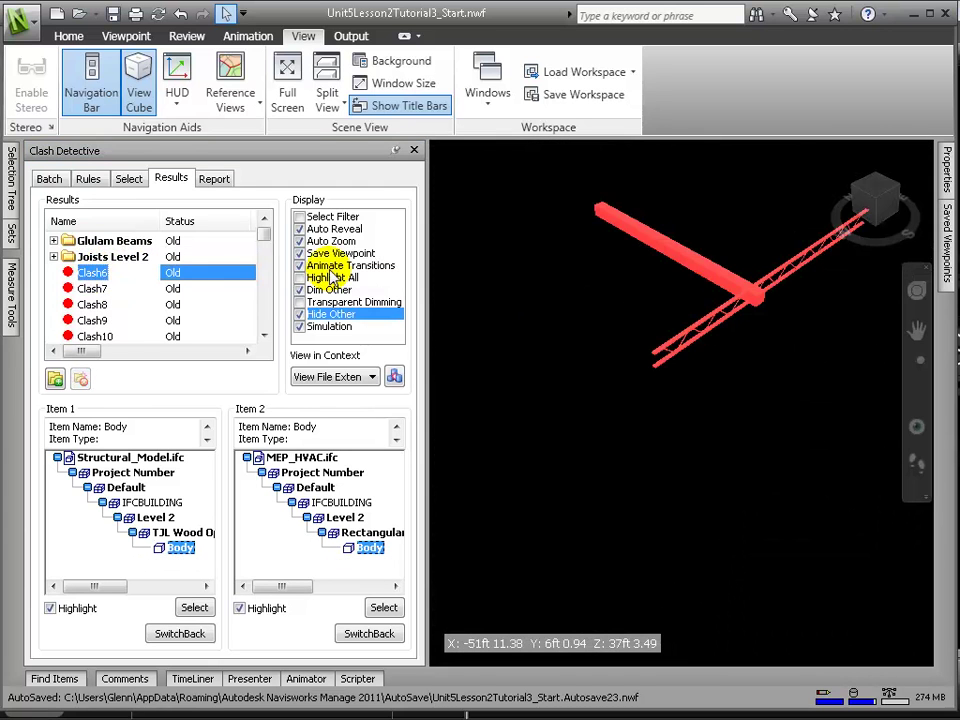
pyautogui.moveTo(90, 270)
pyautogui.mouseDown()
pyautogui.moveTo(64, 253)
pyautogui.moveTo(97, 282)
pyautogui.moveTo(88, 259)
pyautogui.mouseUp()
pyautogui.click(92, 274)
pyautogui.click(88, 272)
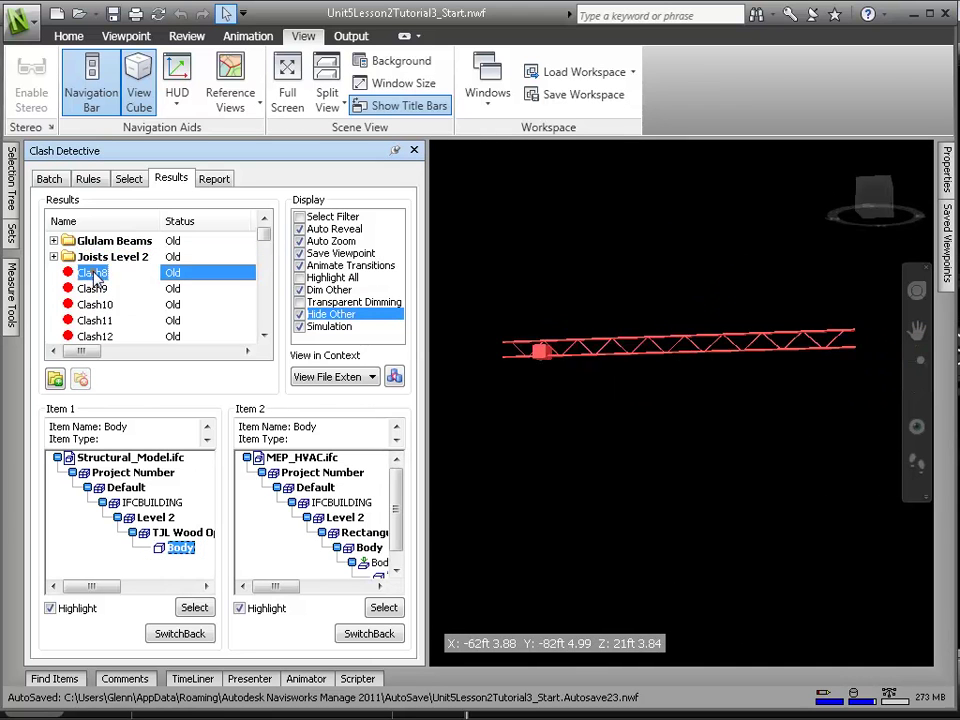
# - For Clash8, turn on Transparent Dimming, turn off Hide Other, enable Simulation, and view in context
pyautogui.click(170, 281)
pyautogui.click(300, 290)
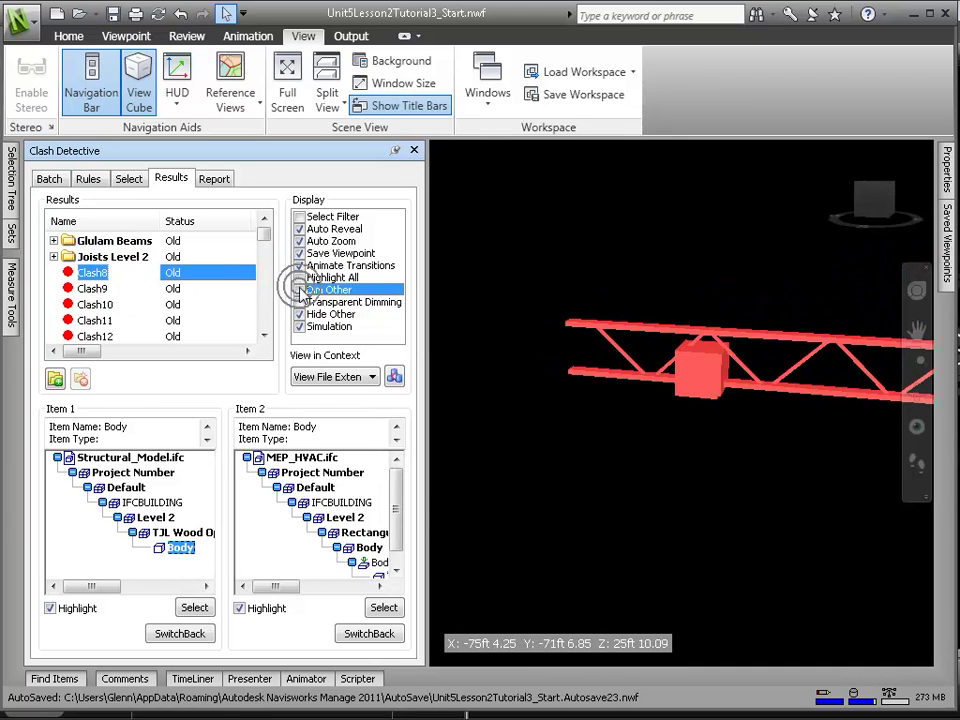
pyautogui.click(300, 290)
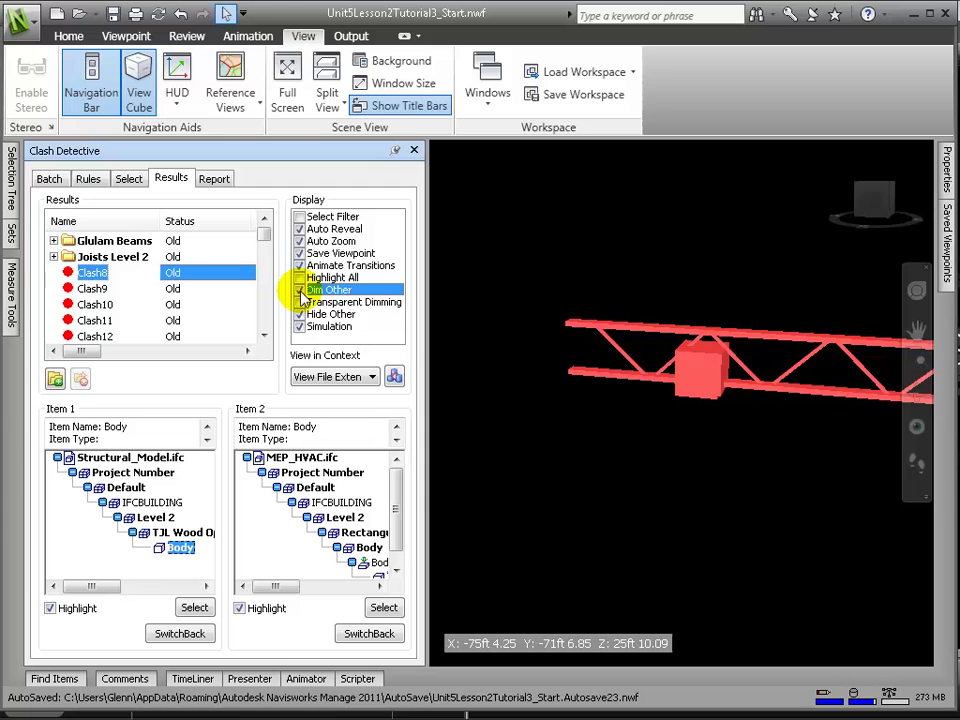
pyautogui.click(300, 302)
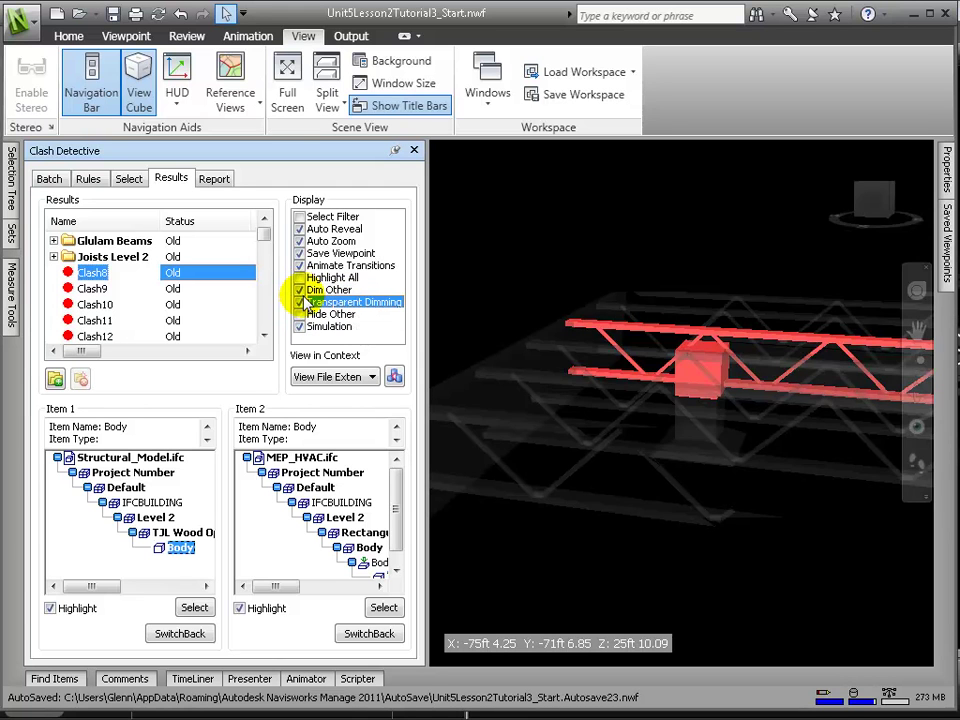
pyautogui.click(300, 290)
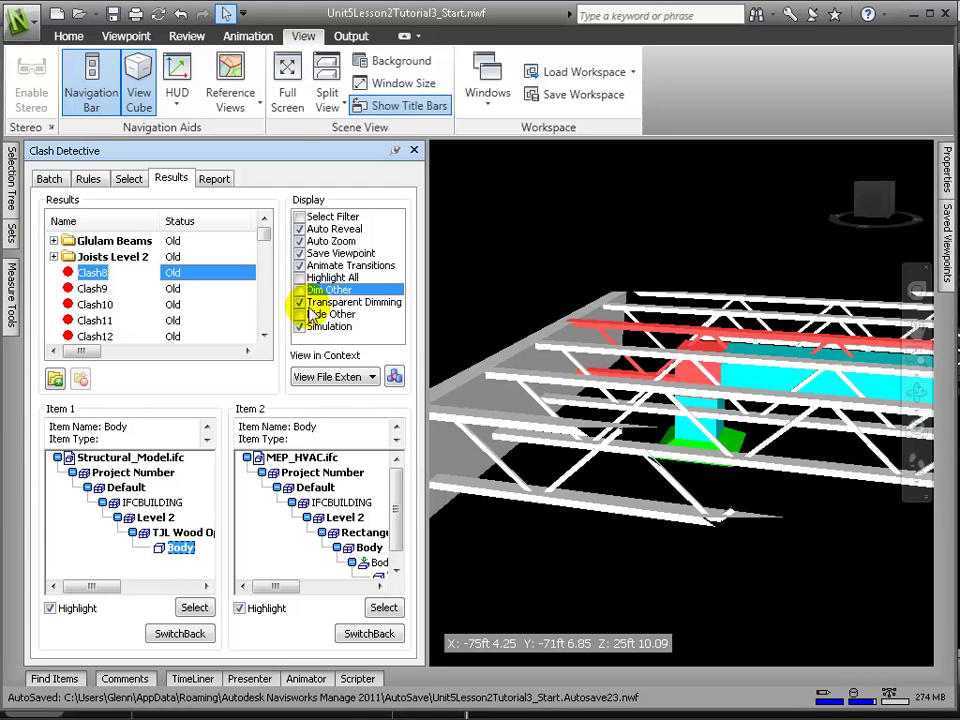
pyautogui.click(300, 327)
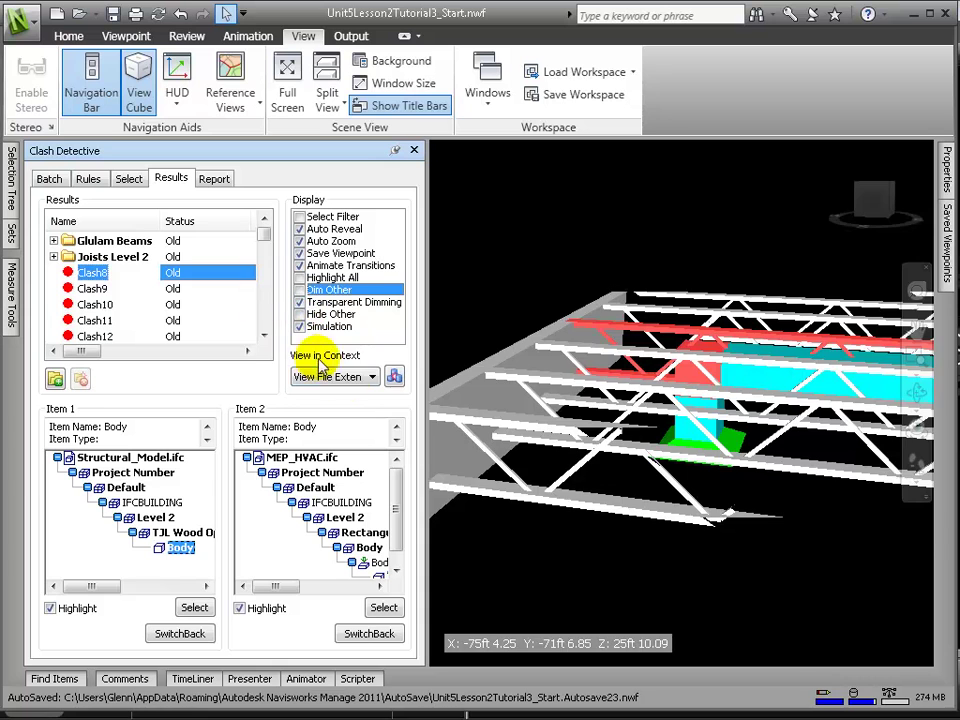
pyautogui.click(395, 376)
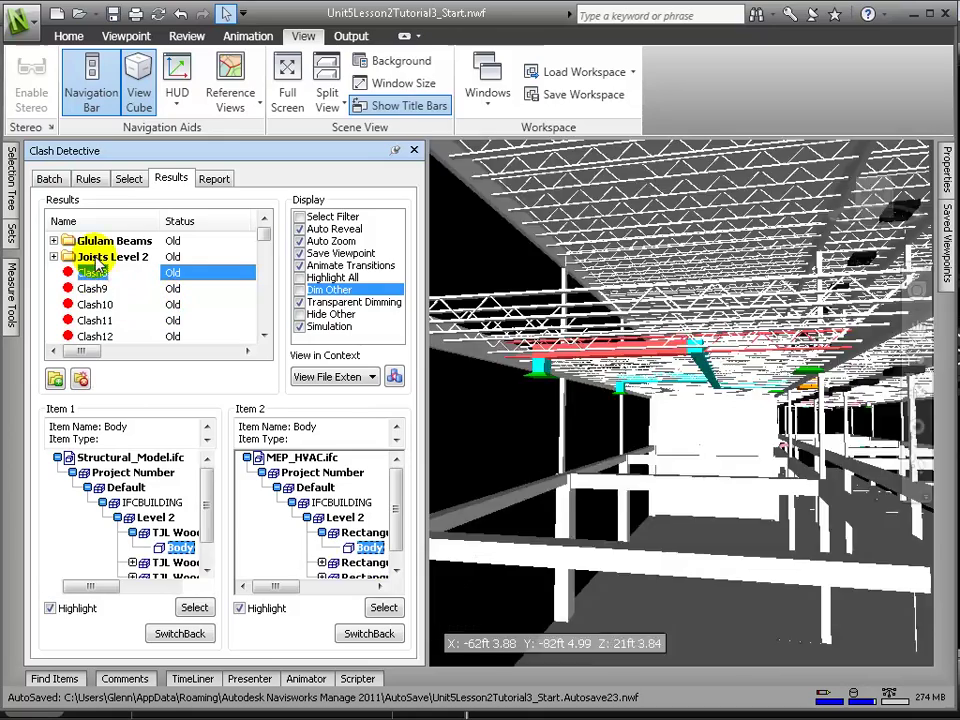
# - Select the ungrouped clashes from Clash11 to Clash53 and drop them into Joists Level 2
pyautogui.scroll(-15, 86, 260)
pyautogui.click(95, 320)
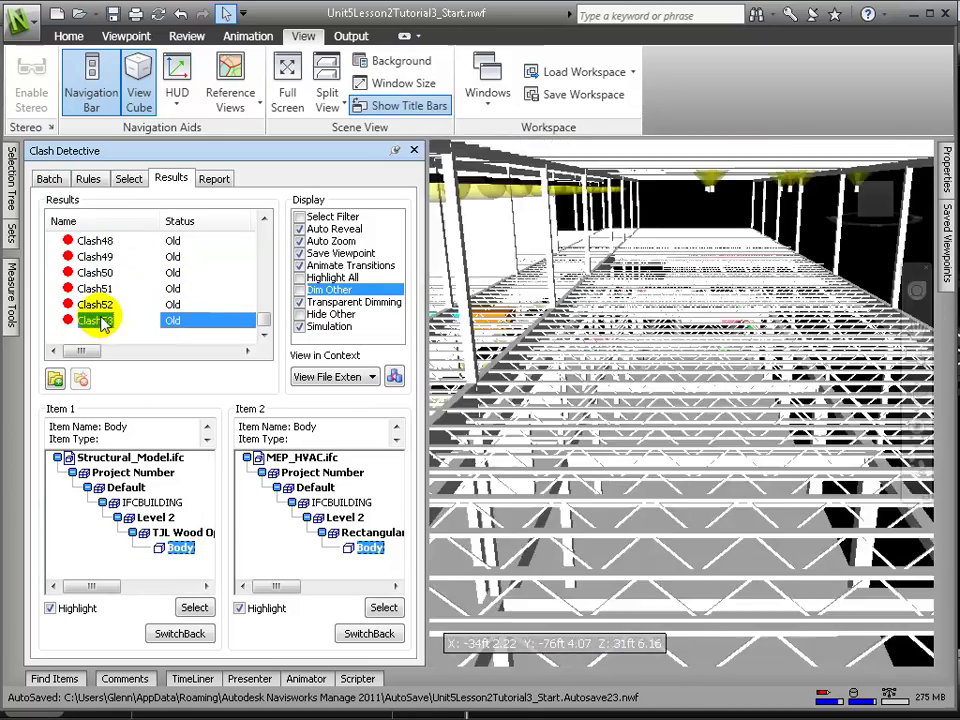
pyautogui.moveTo(262, 325); pyautogui.dragTo(262, 240)
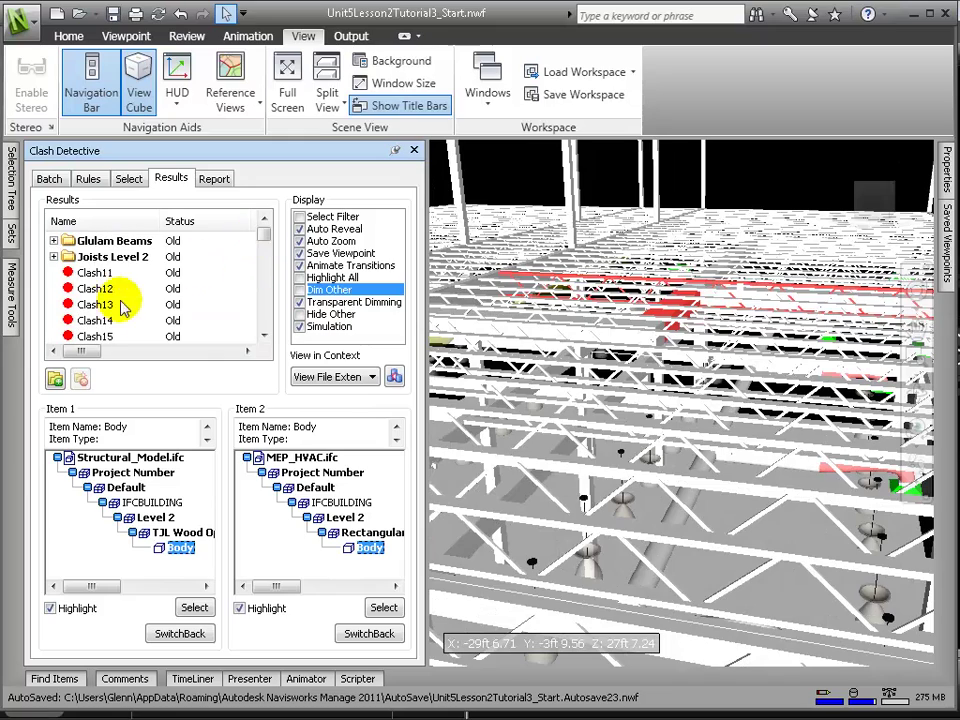
pyautogui.keyDown('shift'); pyautogui.click(90, 272); pyautogui.keyUp('shift')
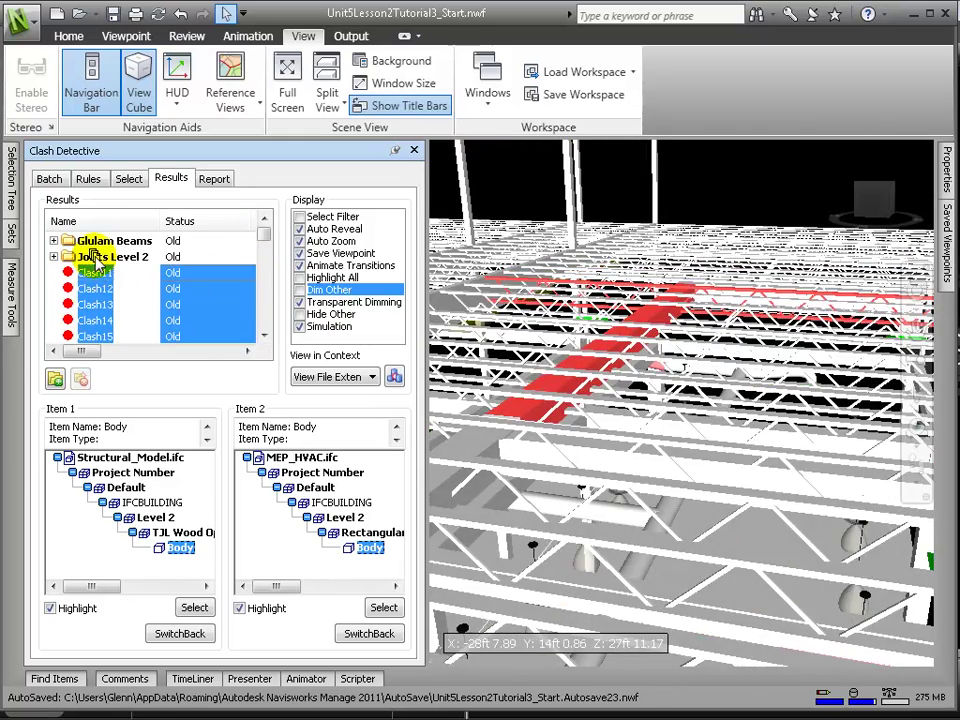
pyautogui.click(90, 257)
# - Expand Joists Level 2 to check Clash4–Clash6, then collapse the groups
pyautogui.click(54, 257)
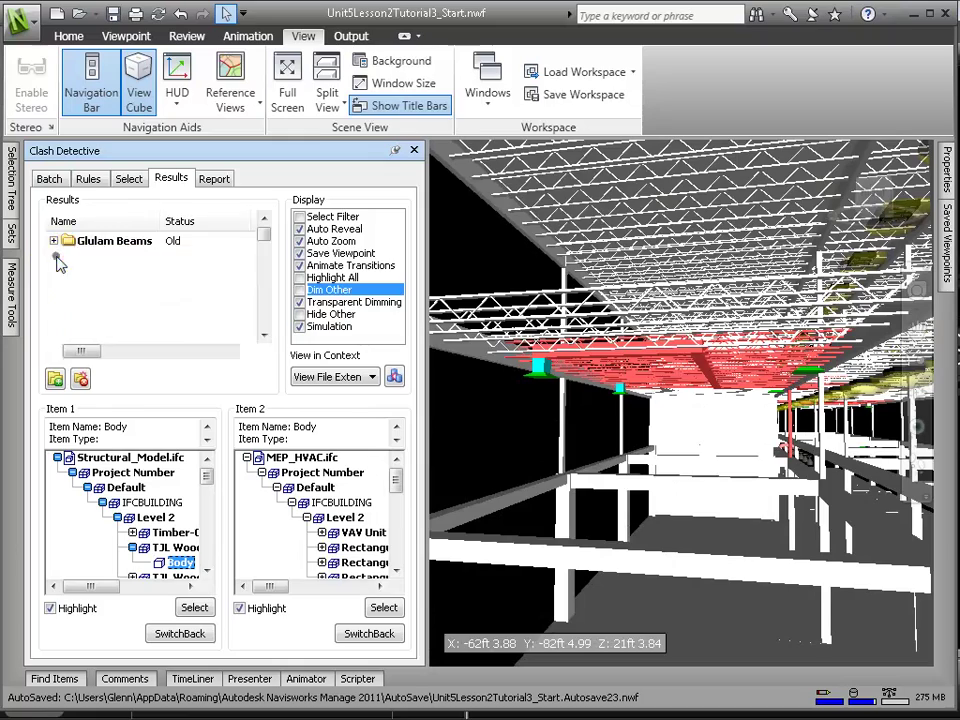
pyautogui.doubleClick(91, 262)
pyautogui.click(106, 273)
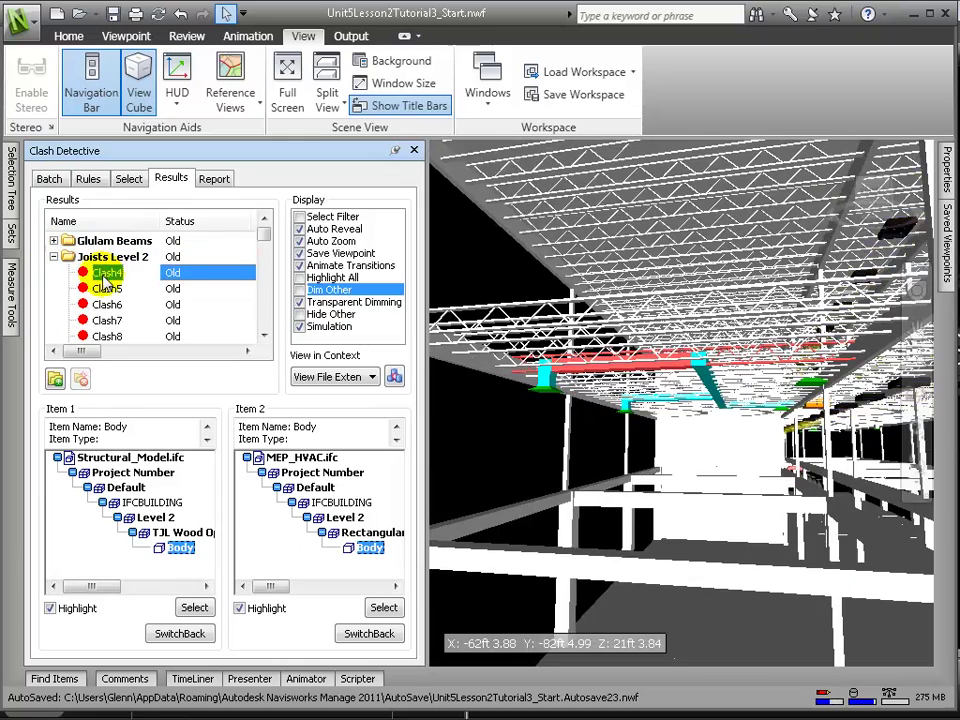
pyautogui.click(108, 289)
pyautogui.click(107, 305)
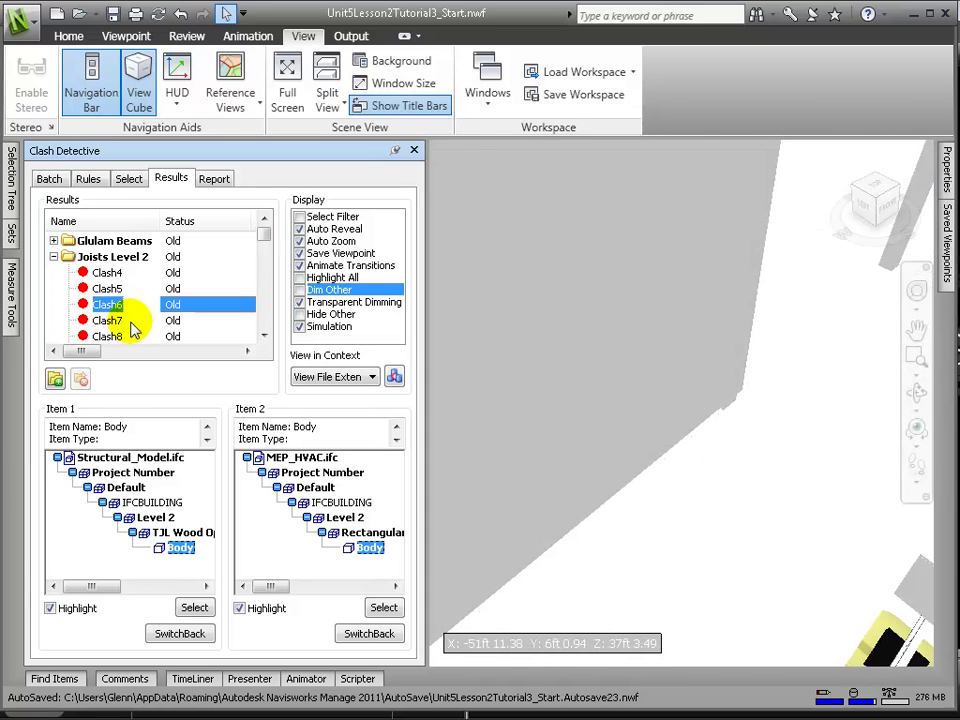
pyautogui.keyDown('ctrl'); pyautogui.click(107, 305); pyautogui.keyUp('ctrl')
pyautogui.click(54, 257)
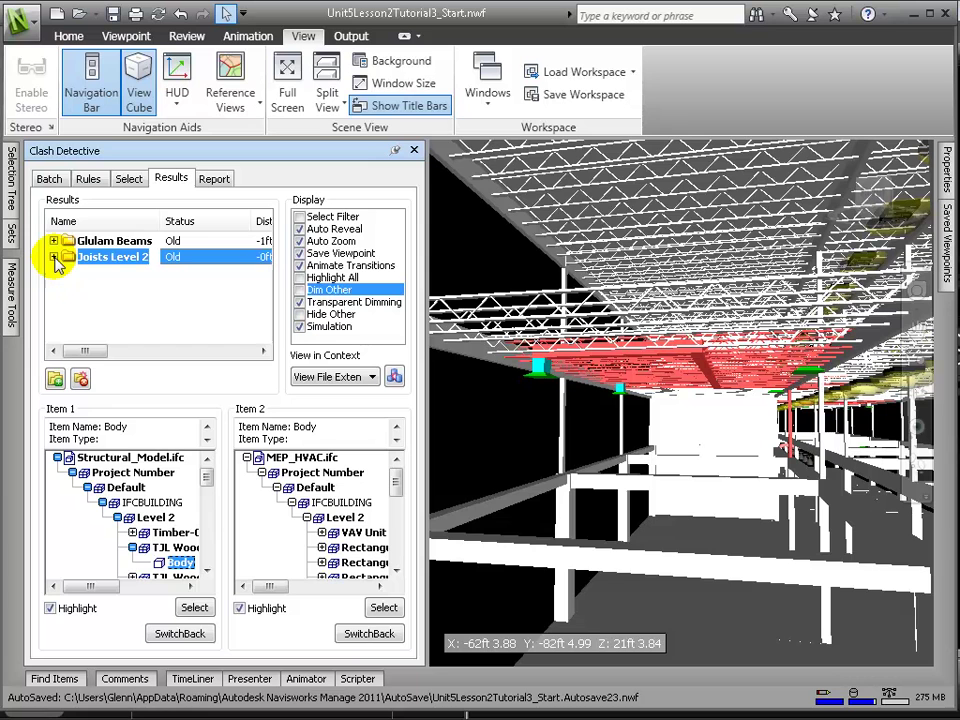
pyautogui.click(54, 241)
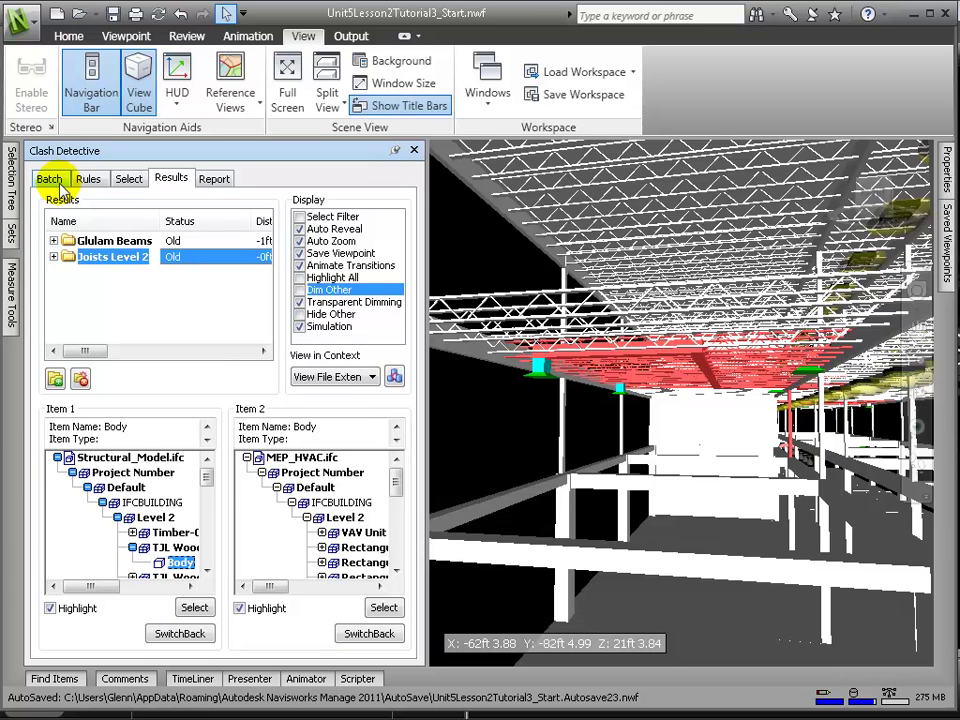
# - Open the Report tab for the current test's clash report settings
pyautogui.click(214, 179)
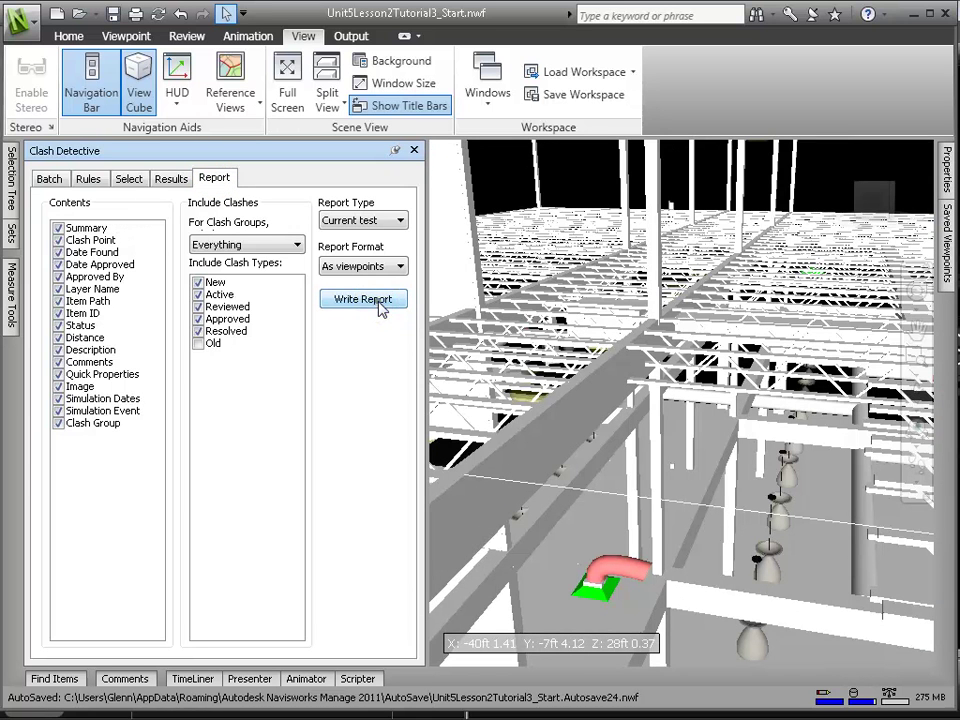
# - Expand the Test 2, Glulam Beams and Joists Level 2 saved viewpoint folders and view the Joists overview
pyautogui.click(942, 225)
pyautogui.click(661, 383)
pyautogui.click(679, 398)
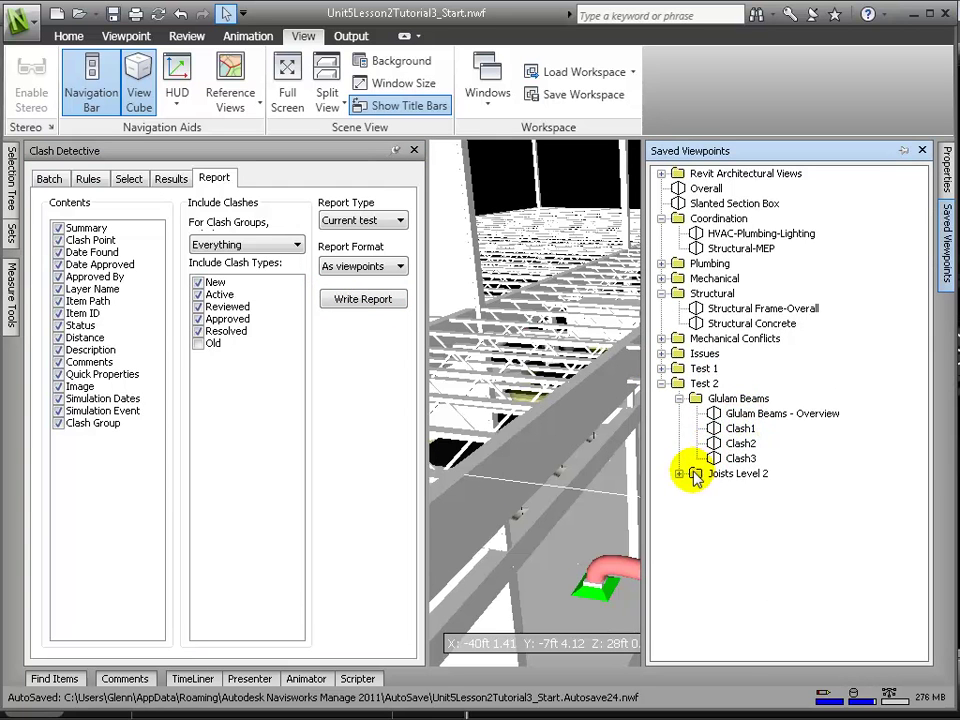
pyautogui.click(679, 474)
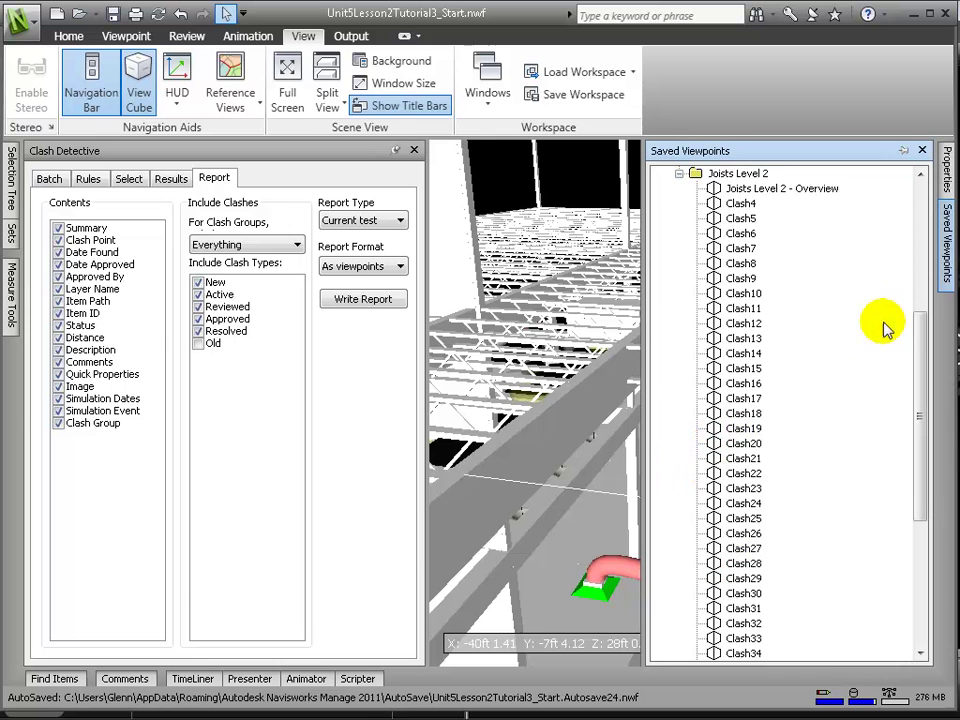
pyautogui.click(780, 188)
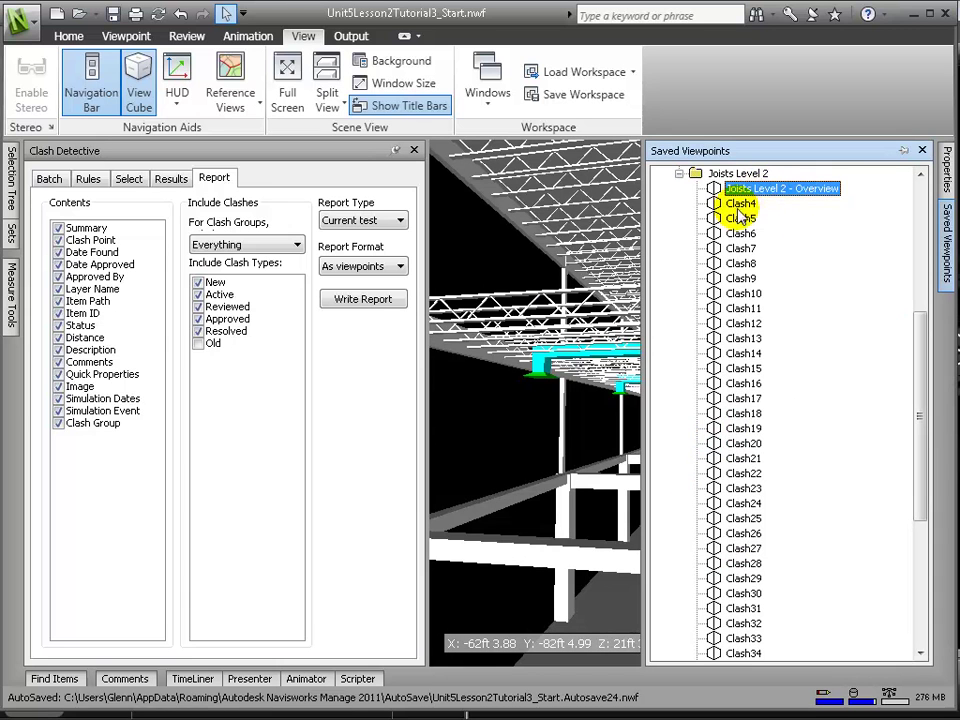
# - Widen the 3-D view, check the Glulam Beams, Clash1, Clash2 and Clash7 viewpoints, then return to Results
pyautogui.moveTo(641, 285); pyautogui.dragTo(779, 290)
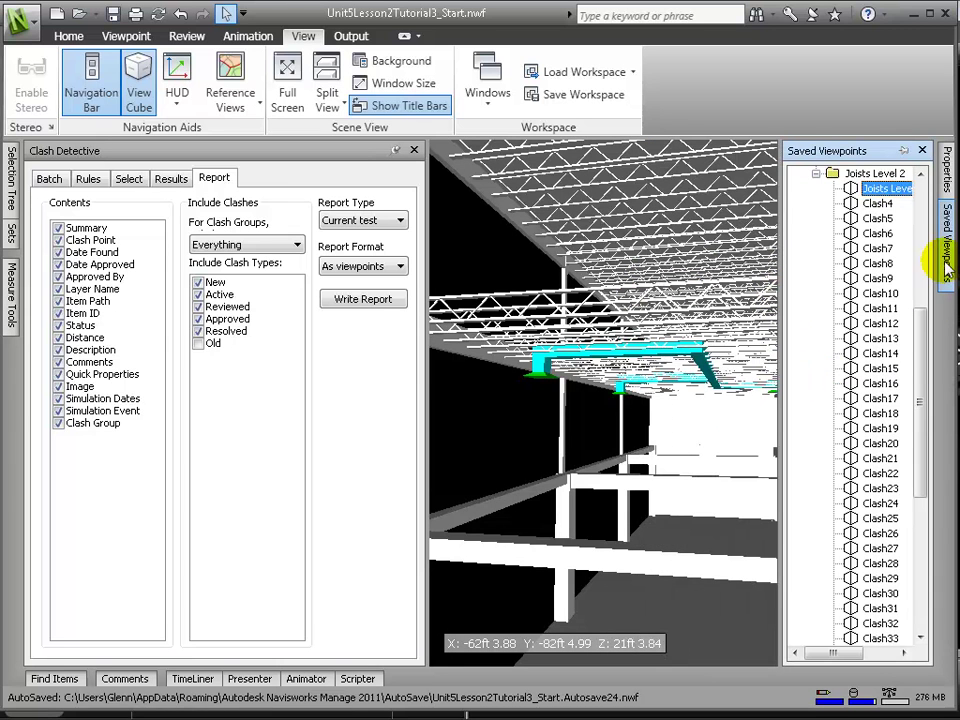
pyautogui.scroll(5, 918, 360)
pyautogui.click(858, 324)
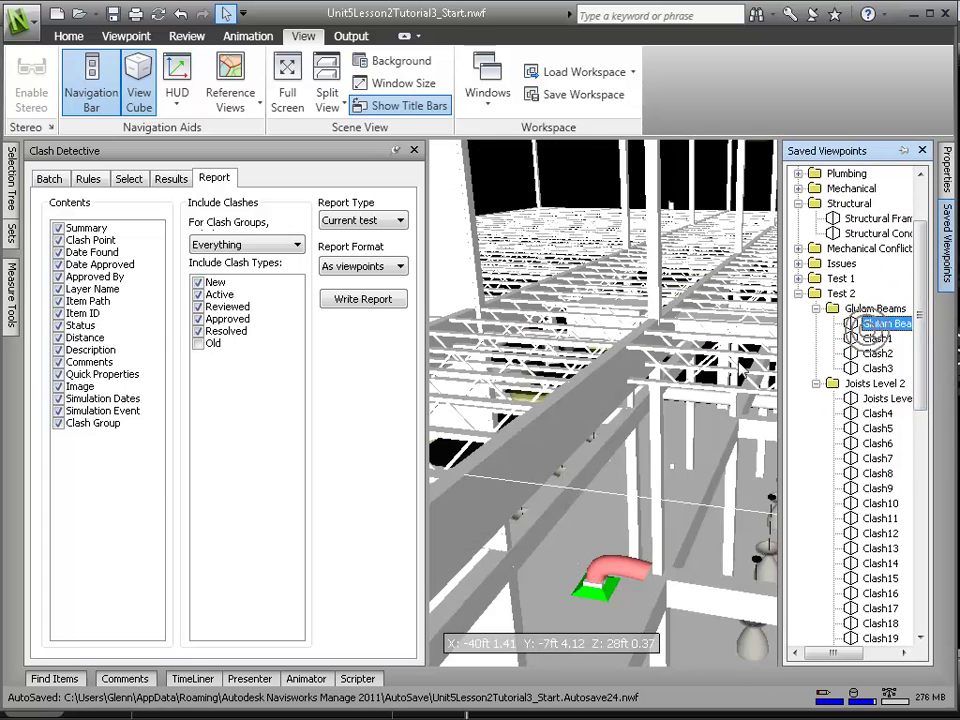
pyautogui.click(876, 339)
pyautogui.click(878, 354)
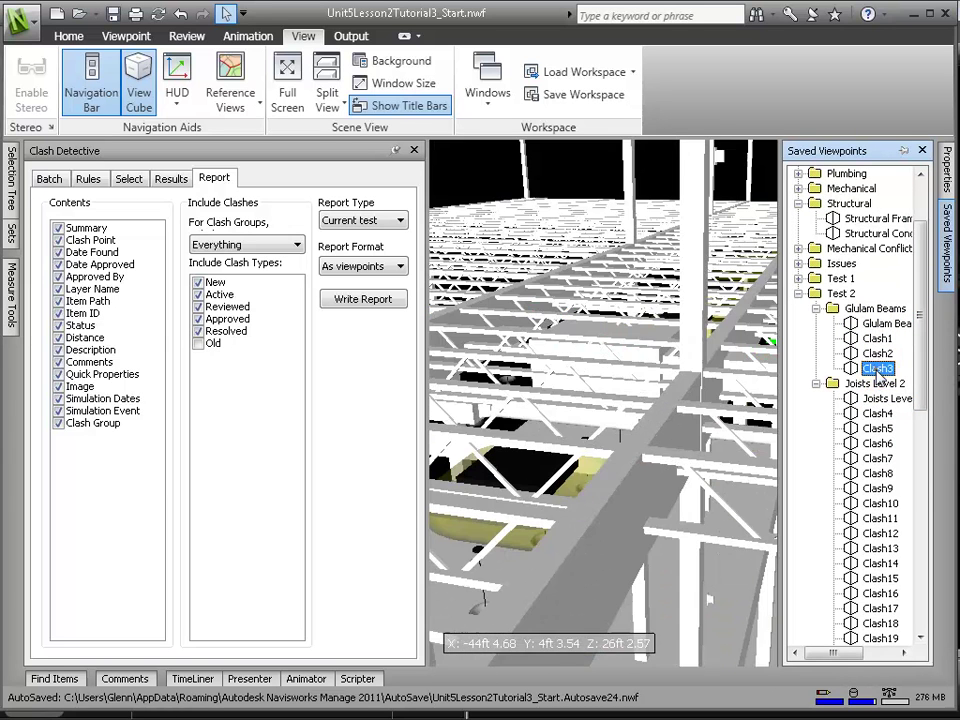
pyautogui.click(877, 458)
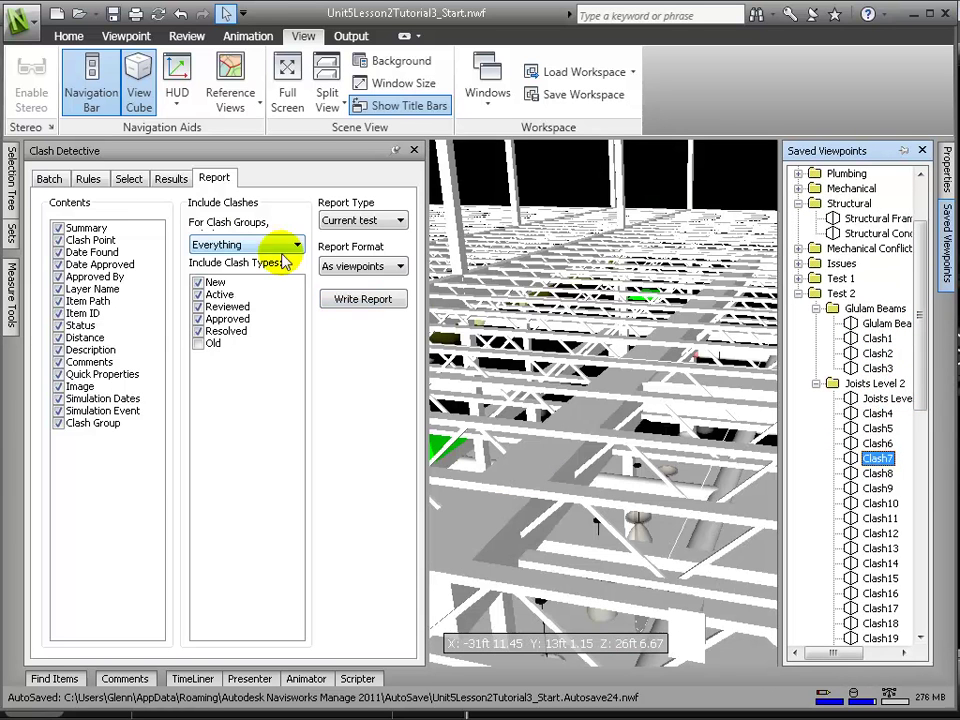
pyautogui.click(166, 179)
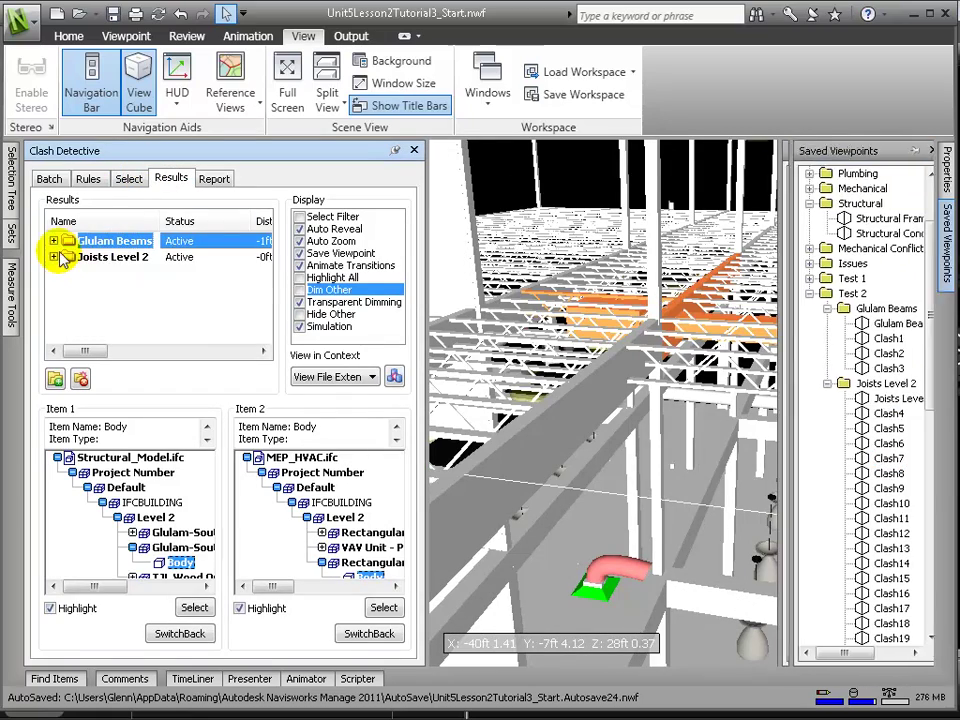
# - Expand Glulam Beams, select Clash1 and Clash2, and dim everything else
pyautogui.click(53, 241)
pyautogui.click(105, 257)
pyautogui.click(103, 273)
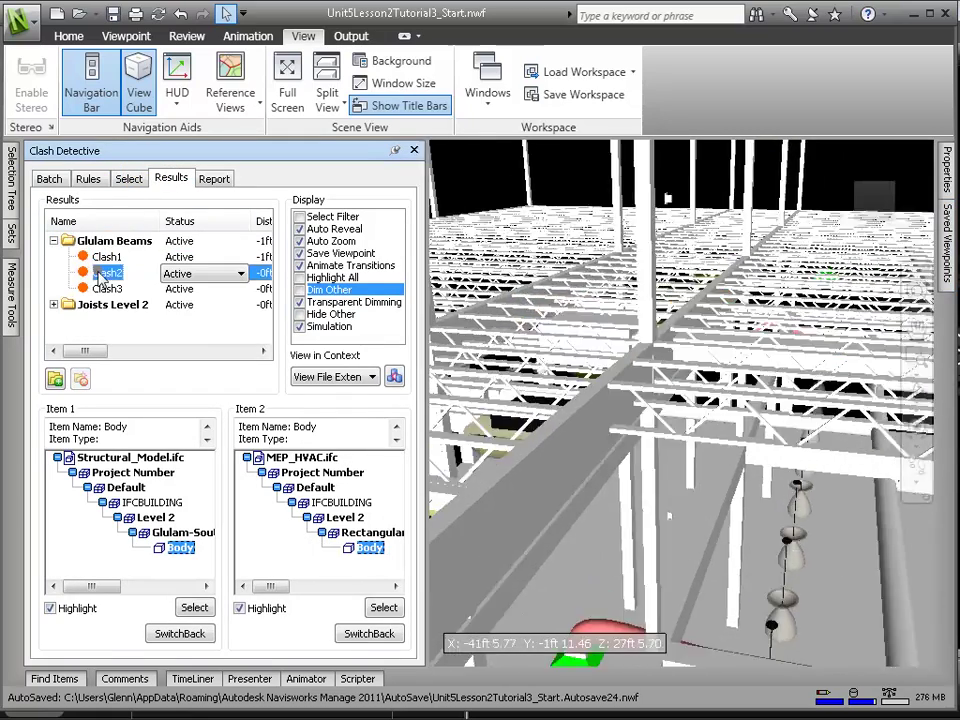
pyautogui.click(299, 290)
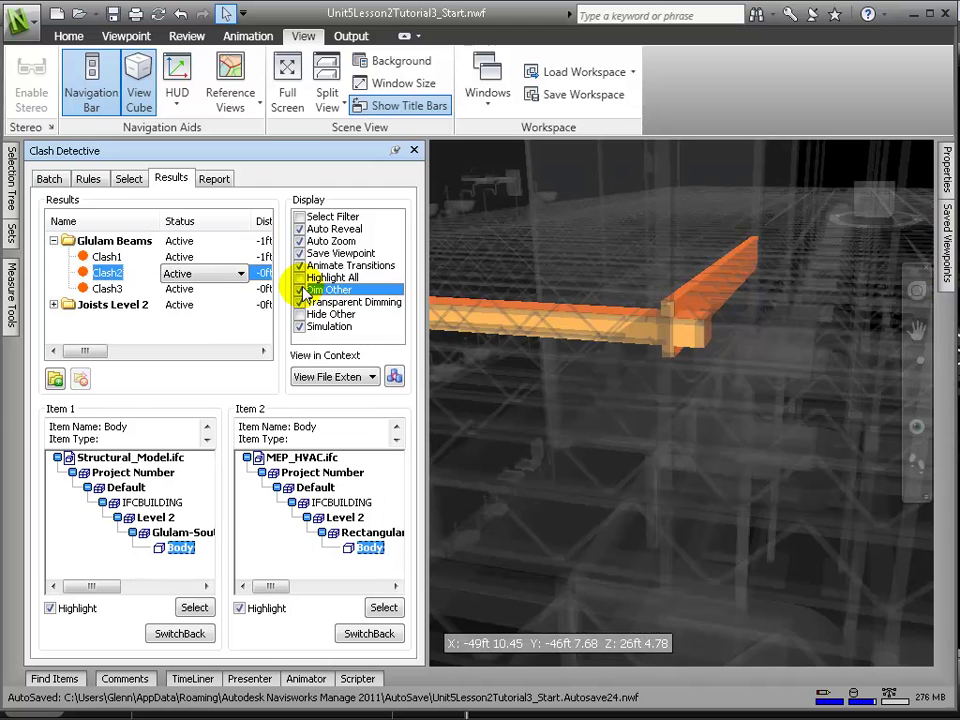
# - Show the saved Clash1 to Clash4 viewpoints in a widened 3-D view
pyautogui.click(945, 225)
pyautogui.click(817, 338)
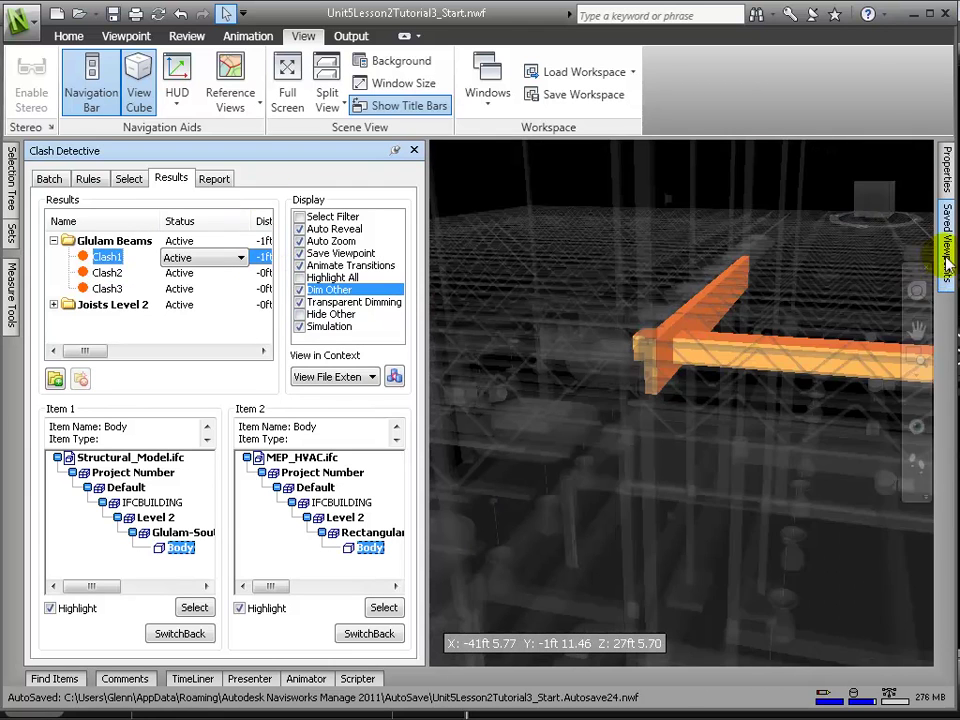
pyautogui.click(818, 356)
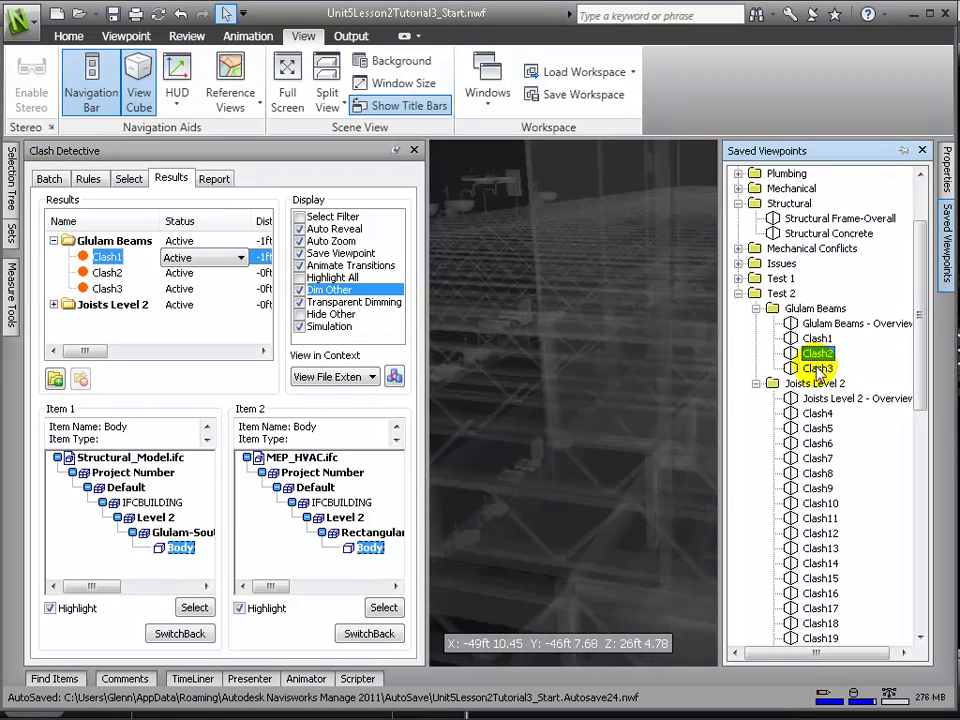
pyautogui.click(818, 369)
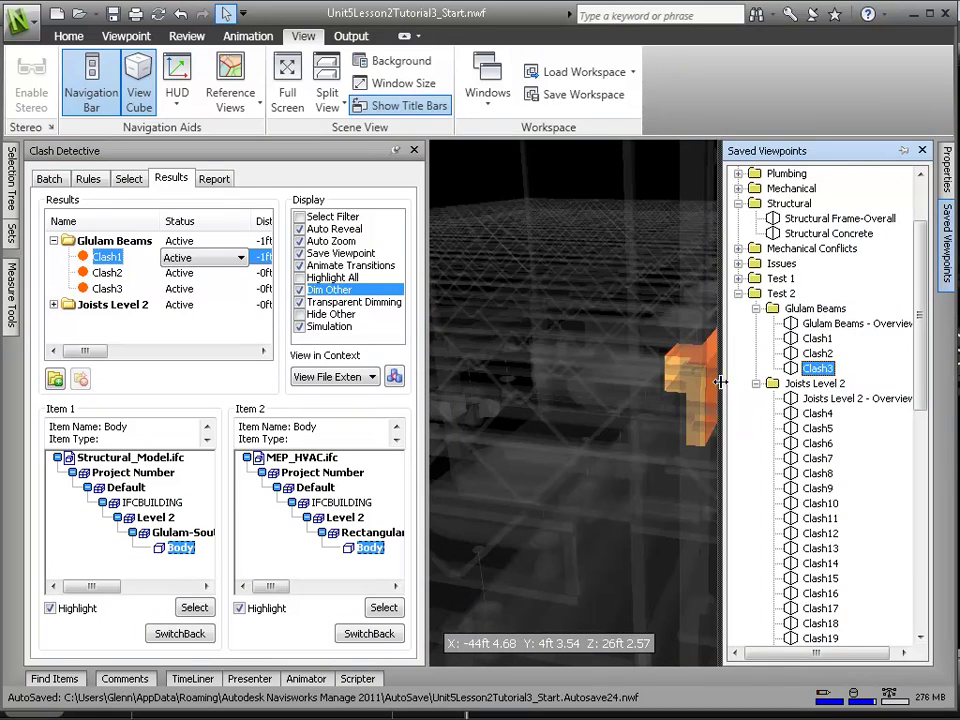
pyautogui.moveTo(724, 381); pyautogui.dragTo(798, 385)
pyautogui.click(889, 414)
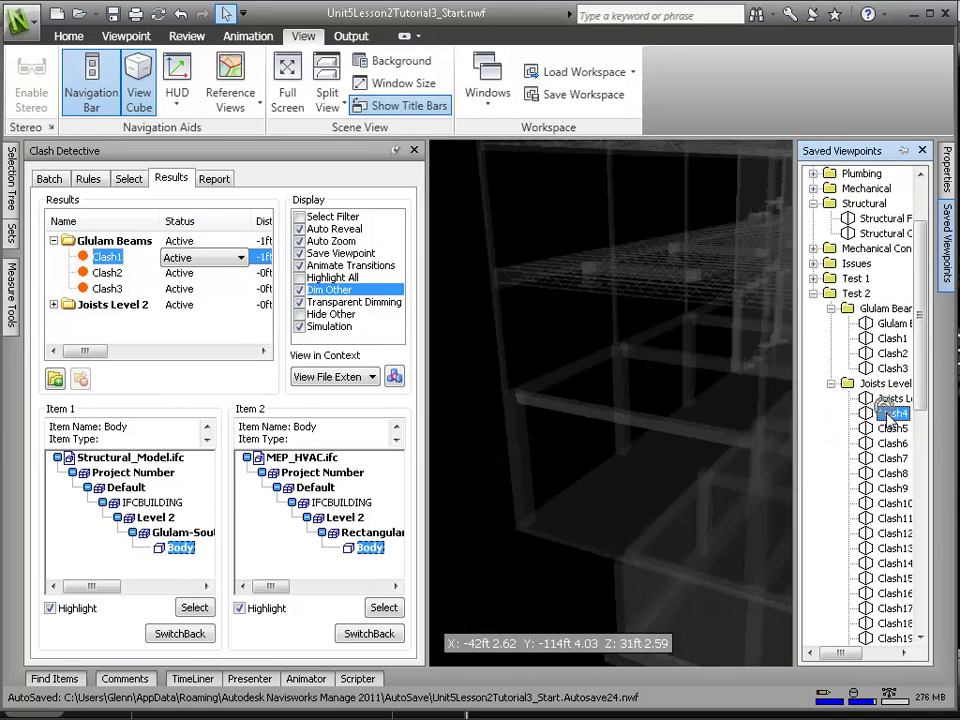
# - Expand Joists Level 2 and select Clash4 through Clash53
pyautogui.click(54, 304)
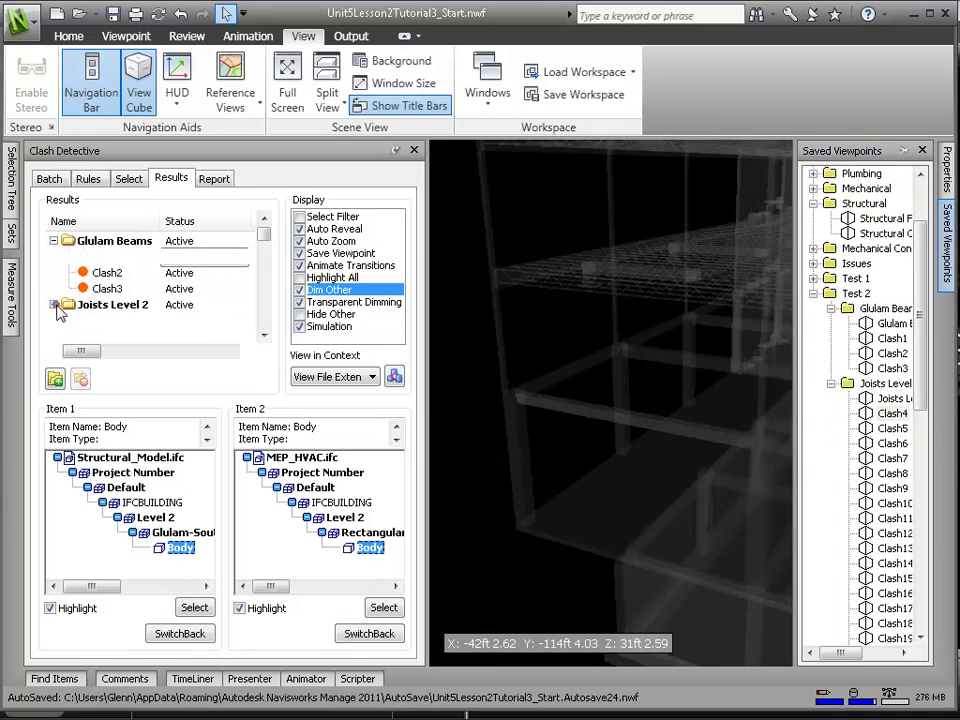
pyautogui.click(96, 320)
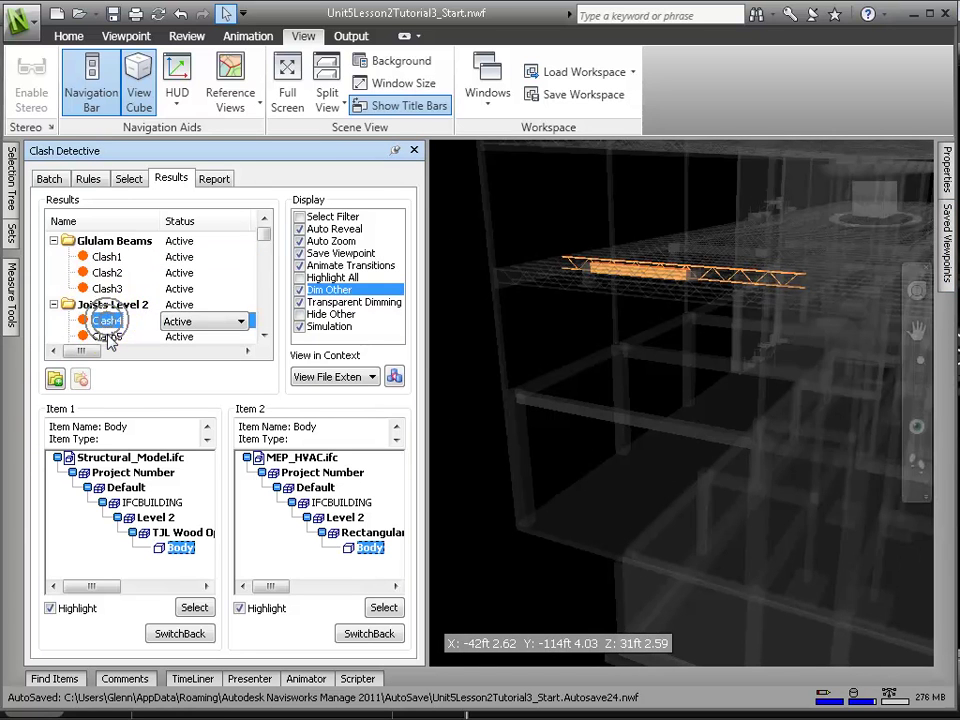
pyautogui.scroll(-1, 122, 328)
pyautogui.moveTo(264, 245); pyautogui.dragTo(266, 319)
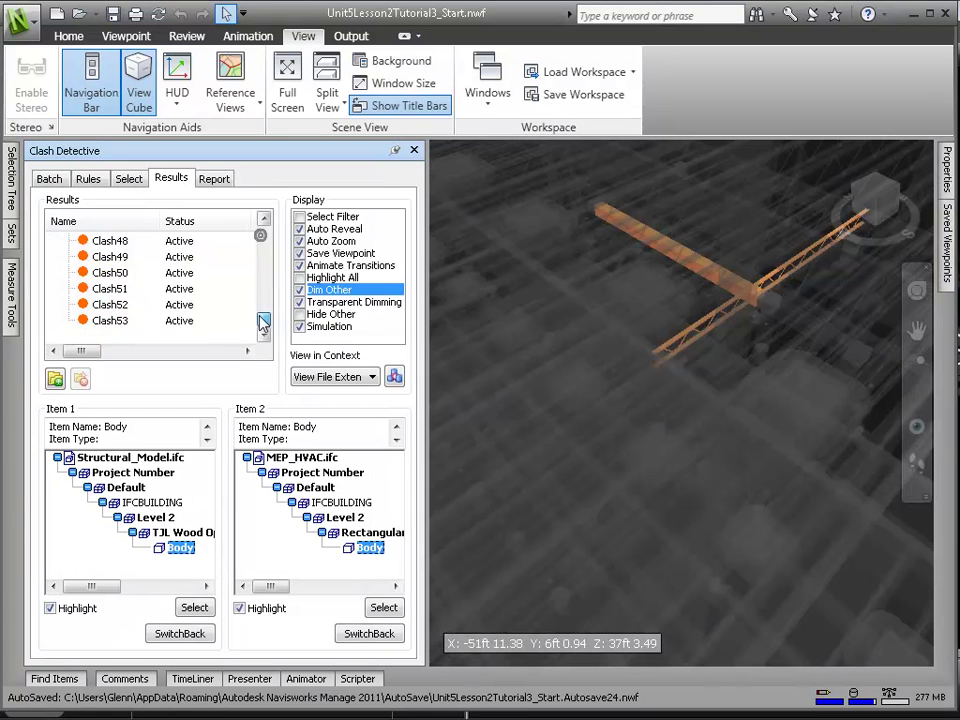
pyautogui.keyDown('shift'); pyautogui.click(113, 321); pyautogui.keyUp('shift')
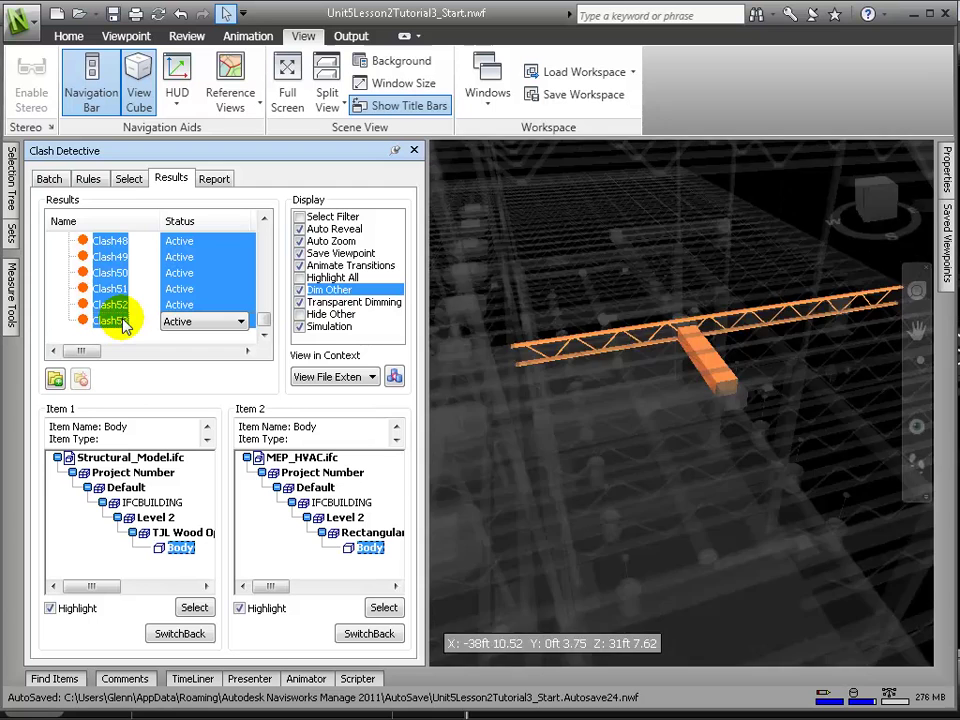
# - Step through the saved Clash4 to Clash7 viewpoints, then auto-hide the Clash Detective panel
pyautogui.moveTo(944, 270)
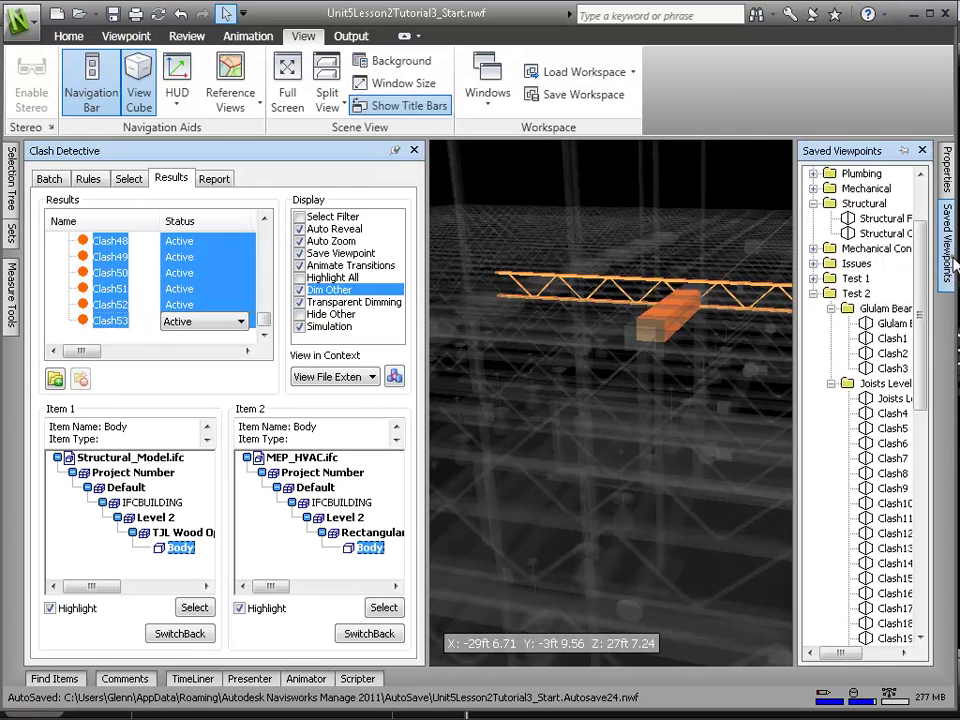
pyautogui.click(890, 413)
pyautogui.click(890, 428)
pyautogui.click(890, 443)
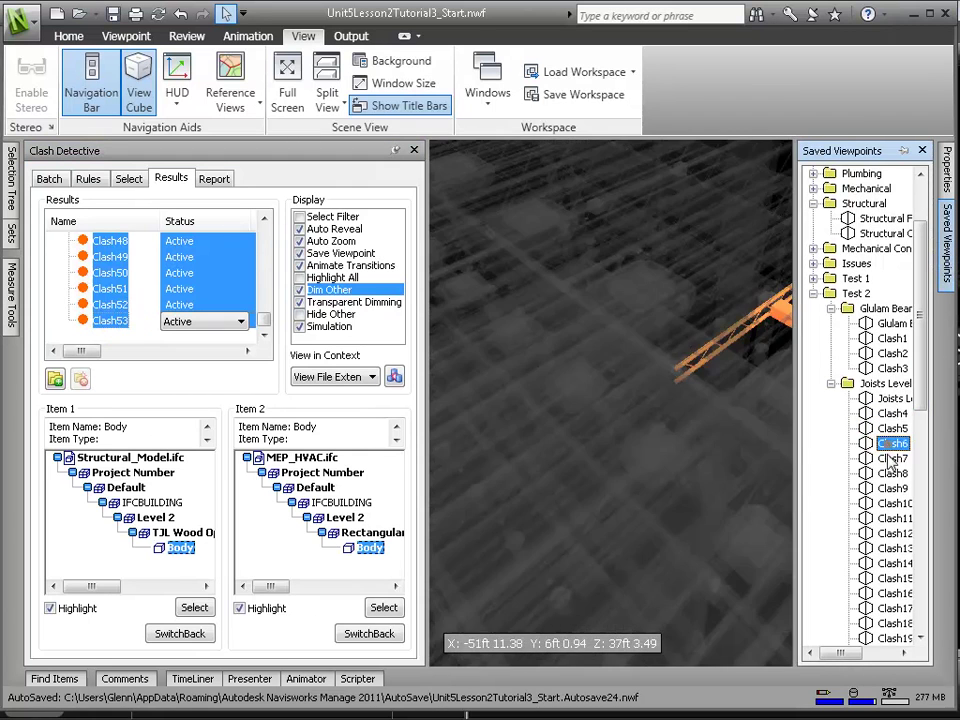
pyautogui.click(891, 459)
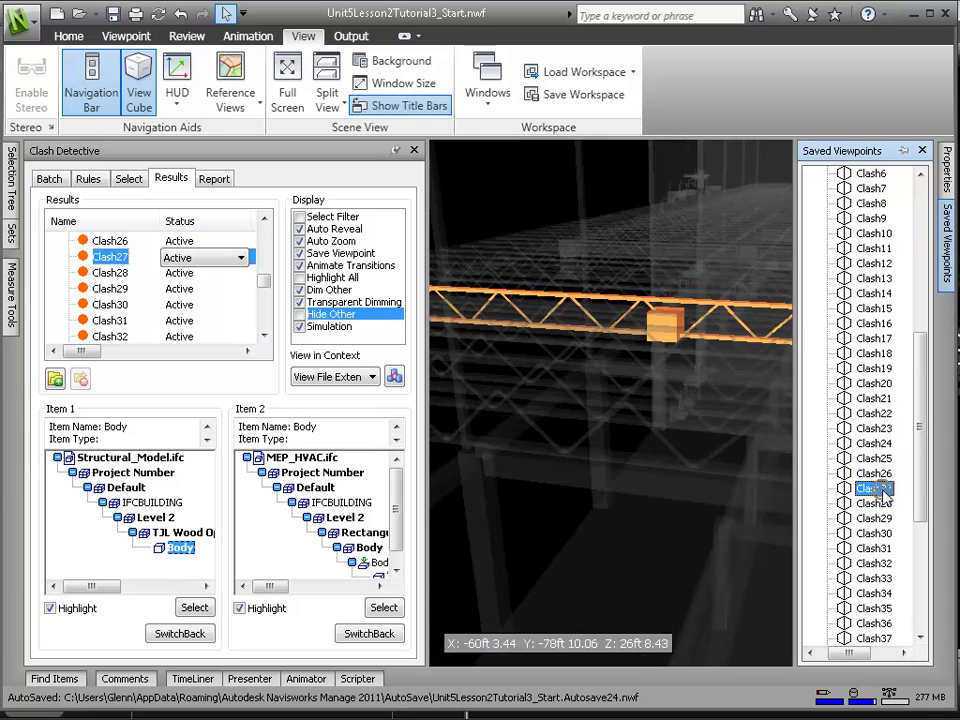
pyautogui.click(396, 150)
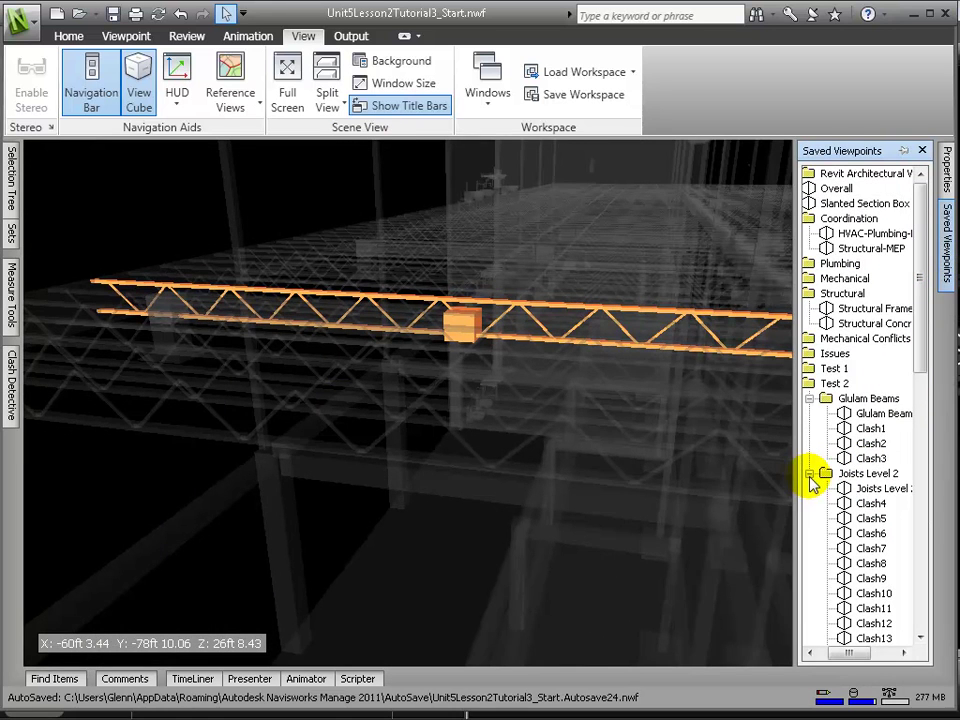
# - Bring back Clash Detective and open Test 2's results
pyautogui.click(12, 400)
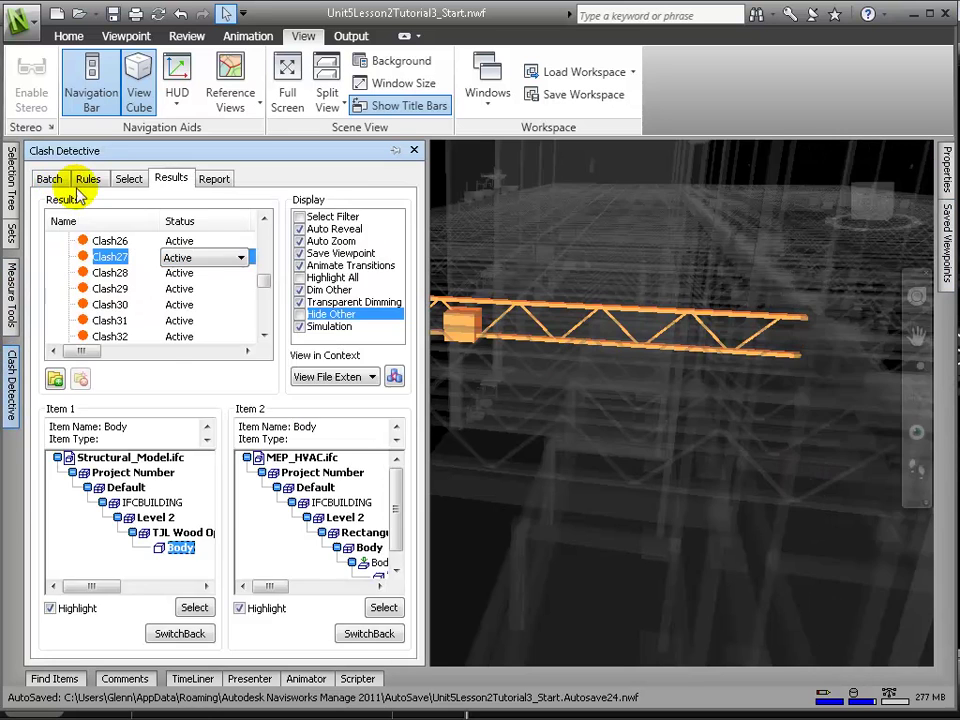
pyautogui.click(47, 178)
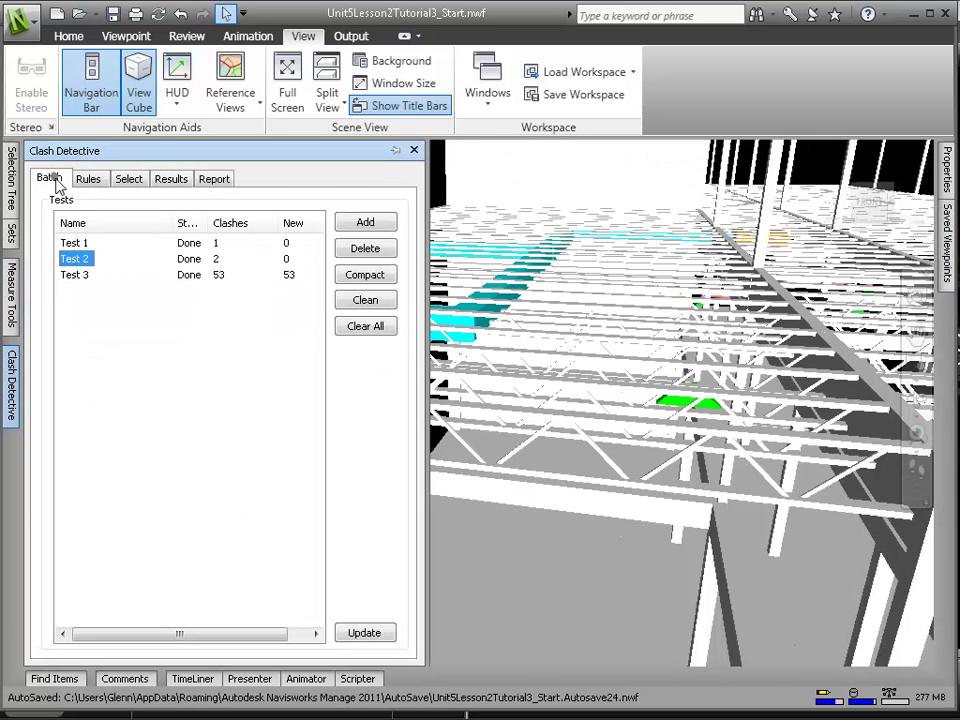
pyautogui.doubleClick(87, 259)
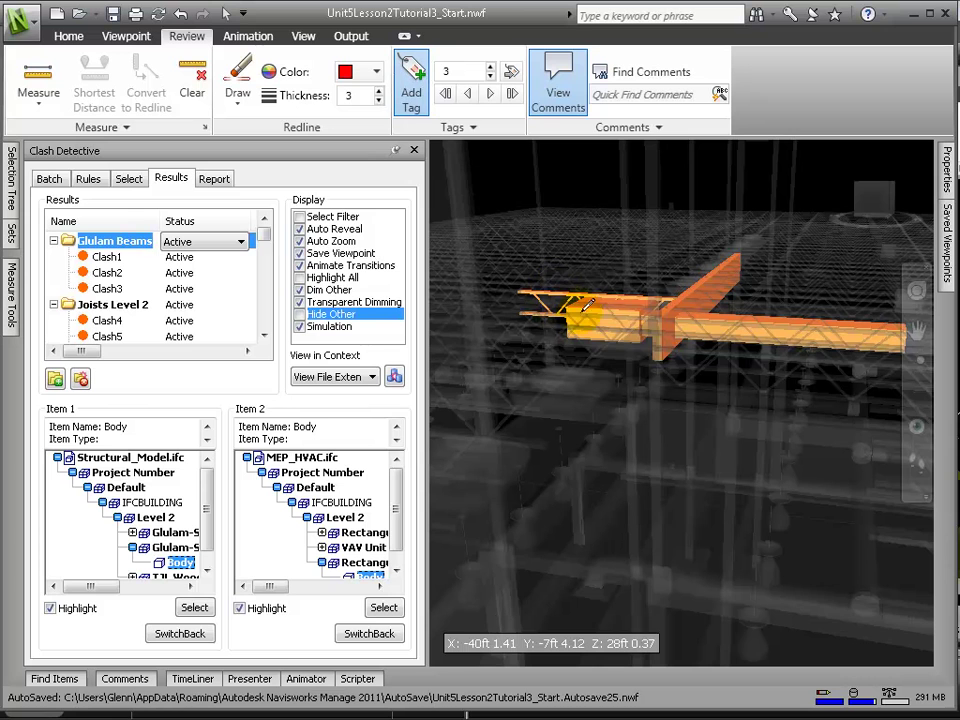
# - Add tag 10 on the glulam beam with comment 'Perforate beams to allow passage of ducts.'
pyautogui.click(626, 332)
pyautogui.click(703, 524)
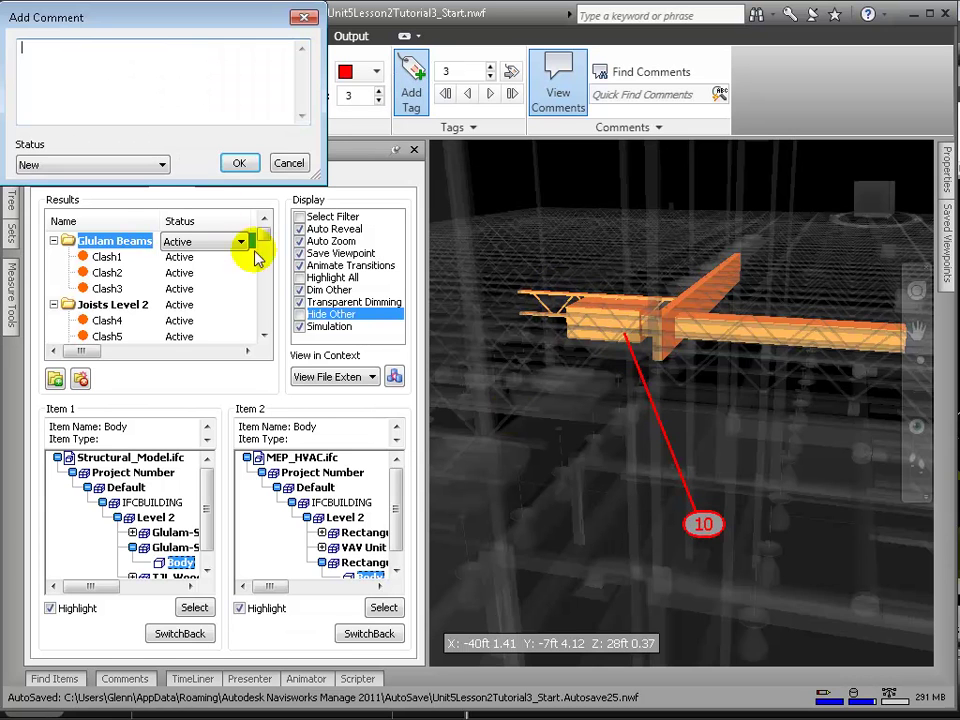
pyautogui.write('Pe')
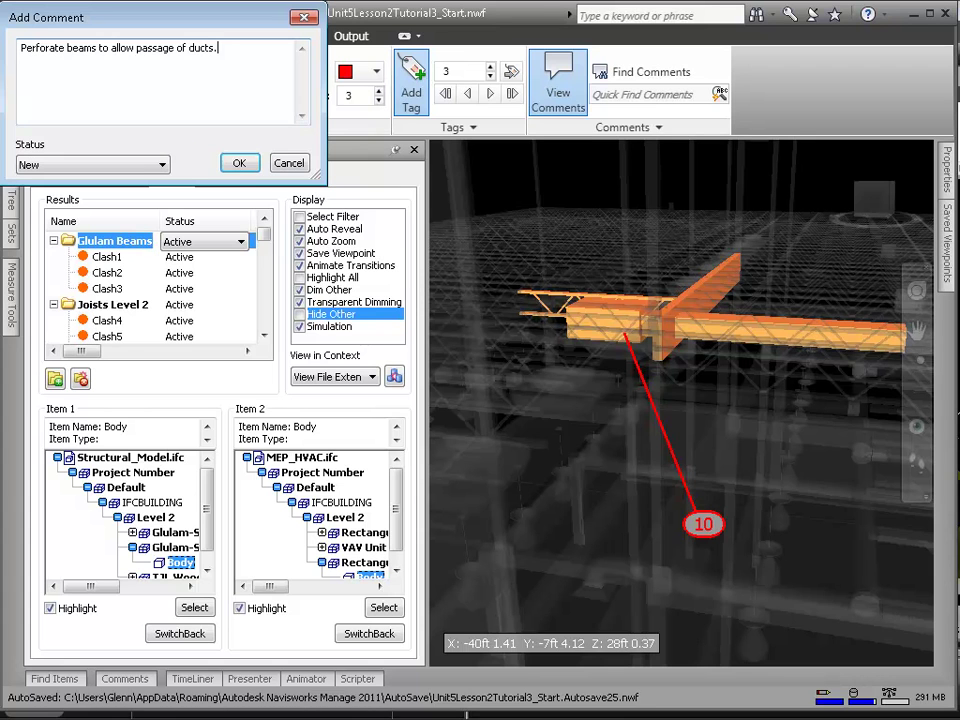
pyautogui.click(239, 163)
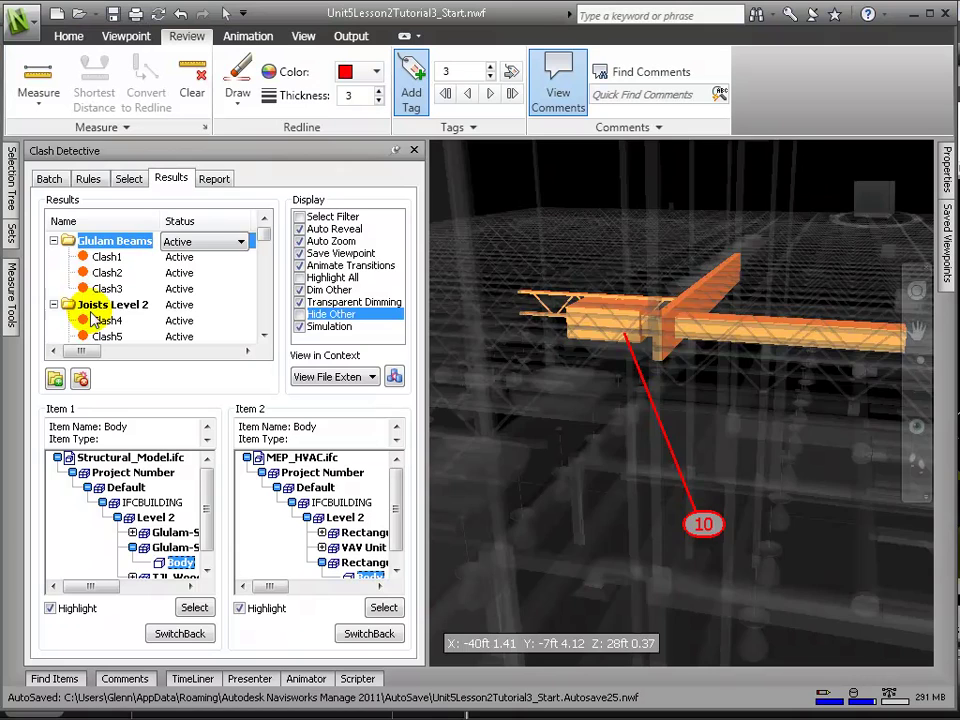
# - Add tag 11 to the Joists Level 2 clash, commenting to drop the ductwork for 3-inch joist clearance
pyautogui.click(100, 306)
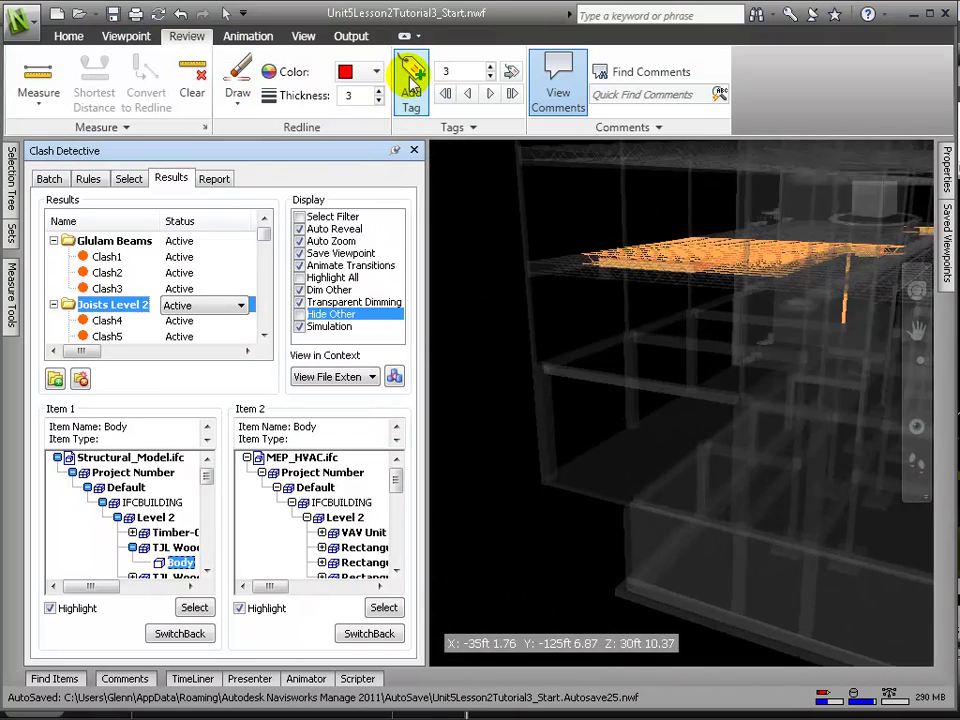
pyautogui.click(410, 80)
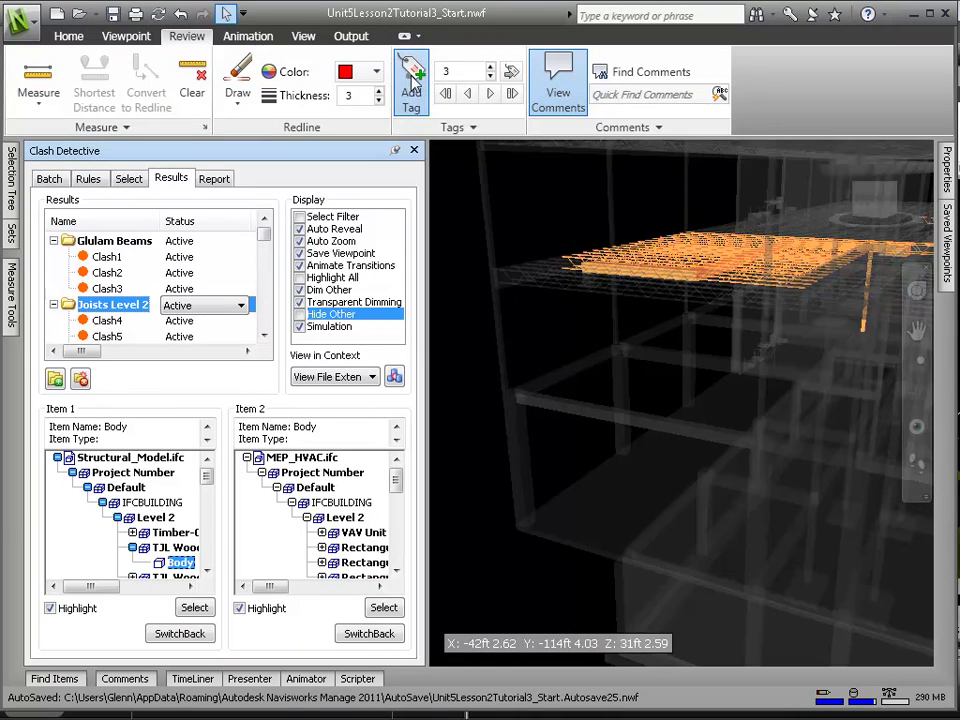
pyautogui.click(680, 474)
pyautogui.write('Drop entire ductwork by enought to give 3 inch clearance from joists.')
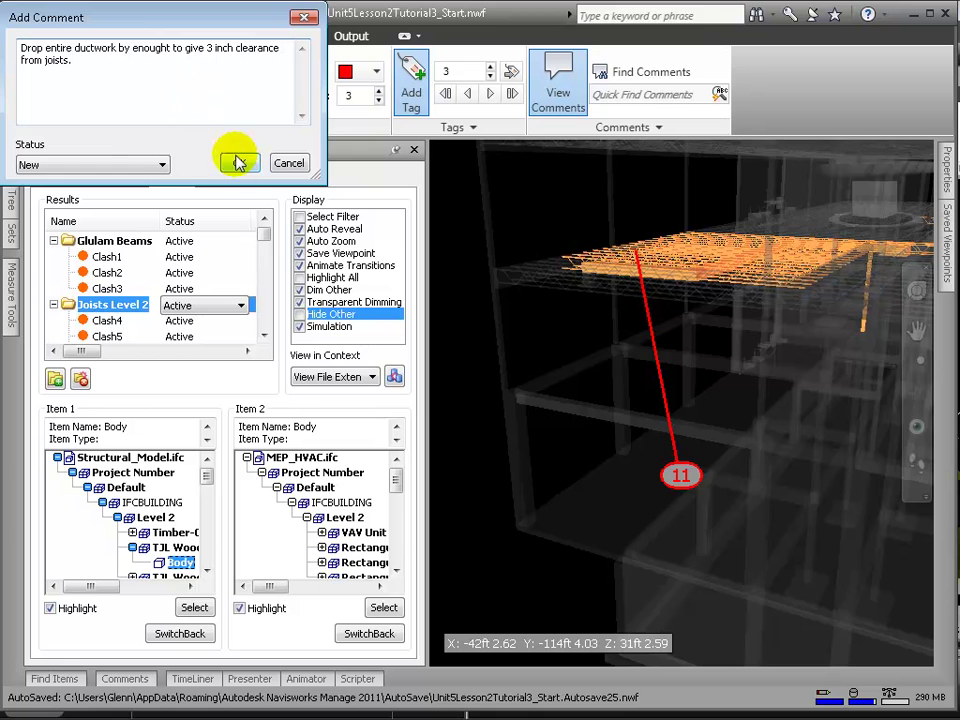
pyautogui.click(239, 163)
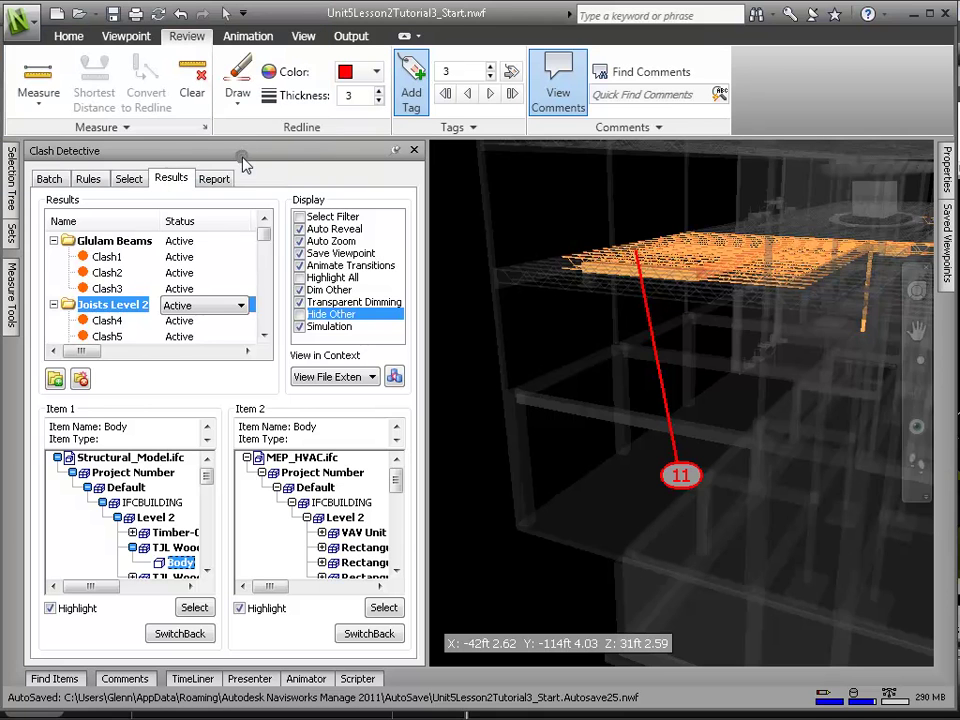
# - Collapse the Glulam Beams group and bring up the Report settings with all contents and HTML format
pyautogui.click(53, 241)
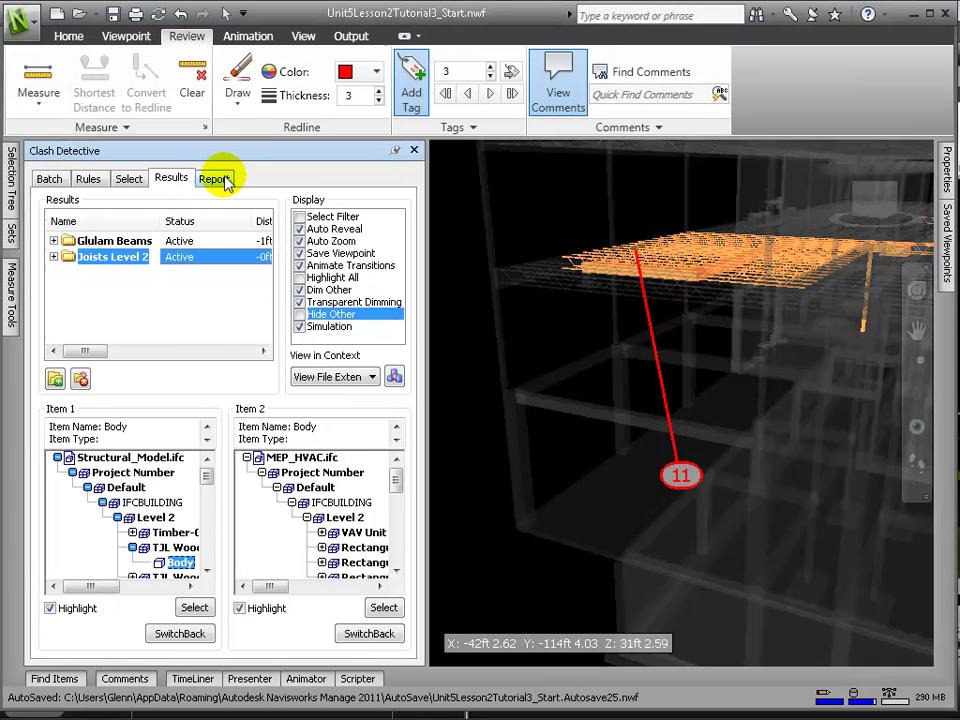
pyautogui.click(215, 179)
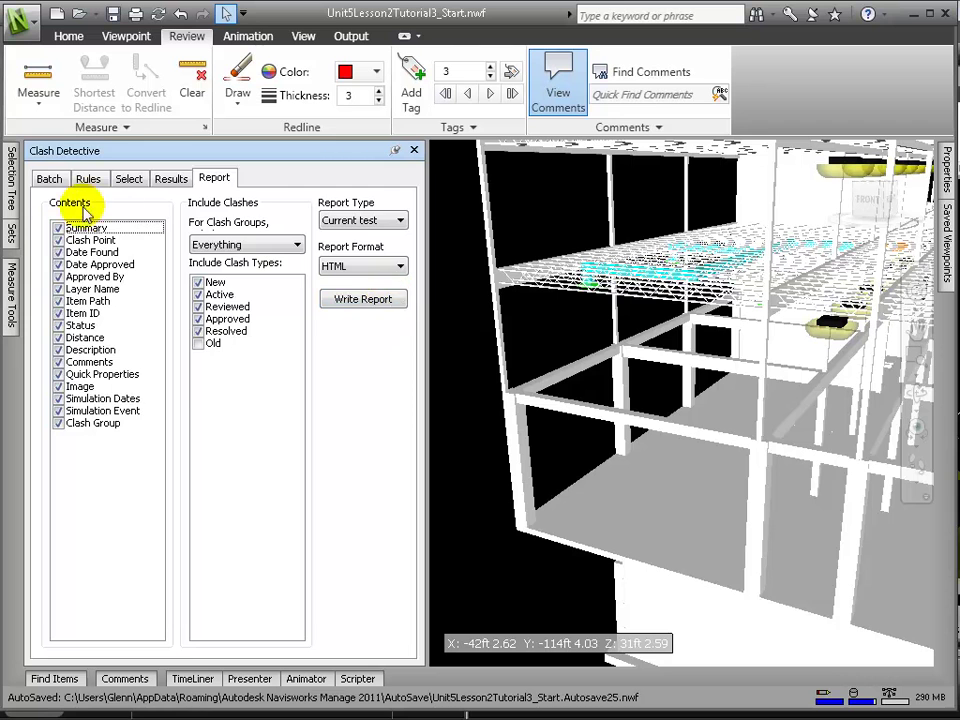
pyautogui.click(49, 179)
pyautogui.click(214, 179)
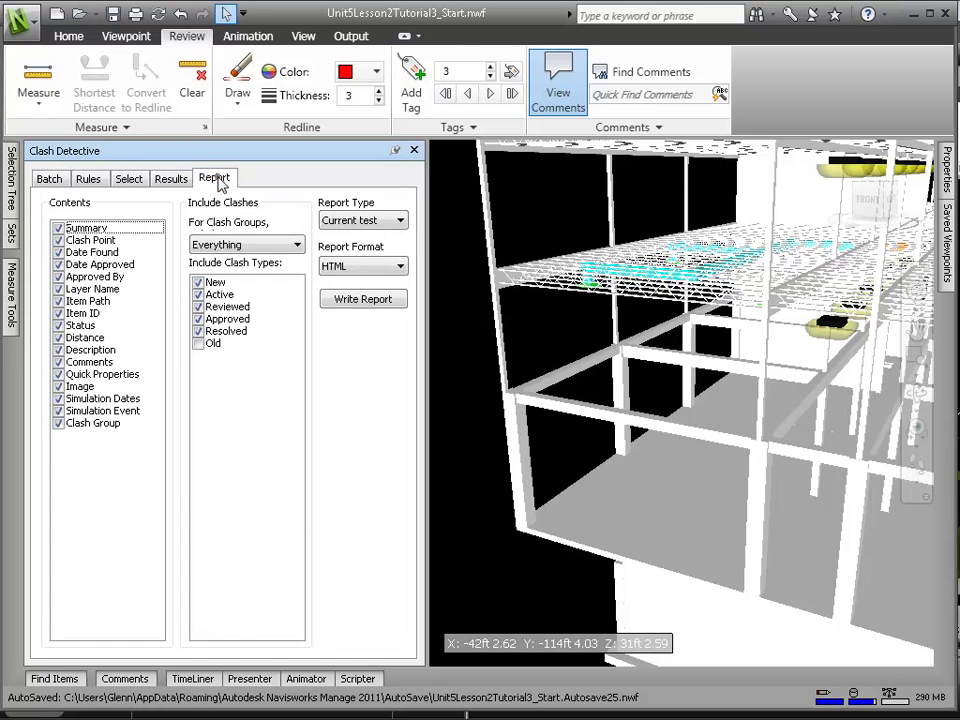
# - Write the report as 'Wood Framing Clashes', overwrite the existing file, and open it
pyautogui.click(363, 300)
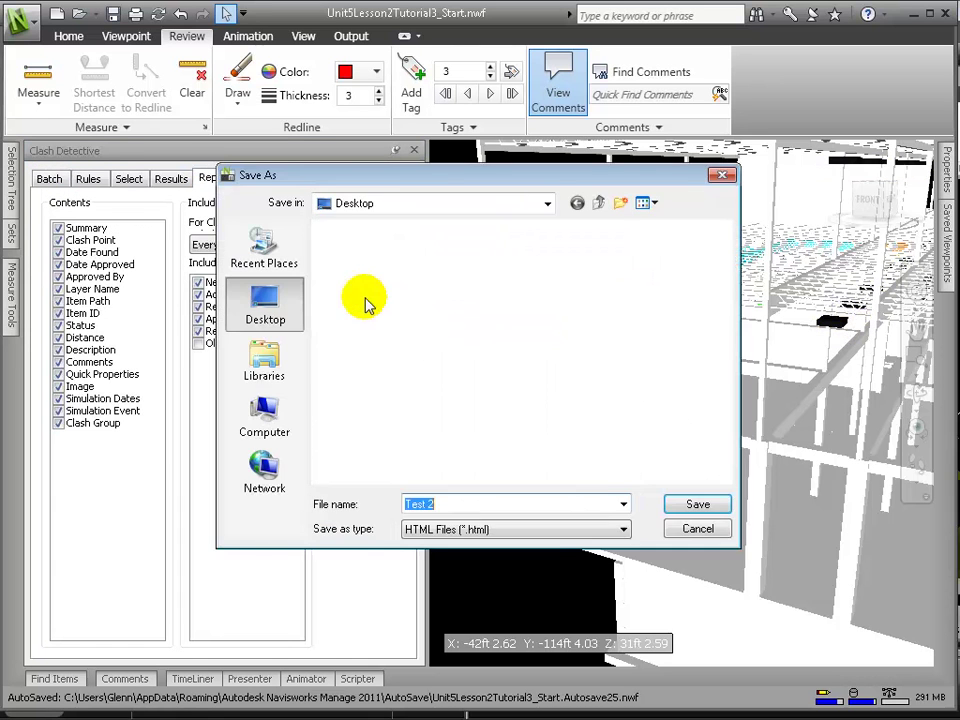
pyautogui.write('Wood Framing Clashes')
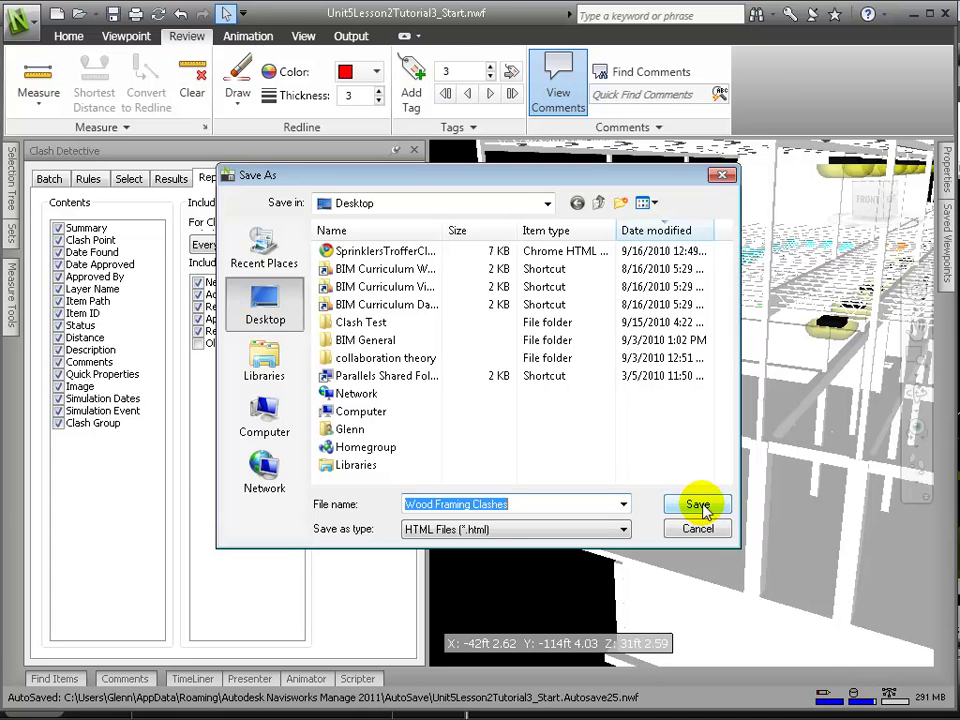
pyautogui.click(699, 505)
pyautogui.click(729, 435)
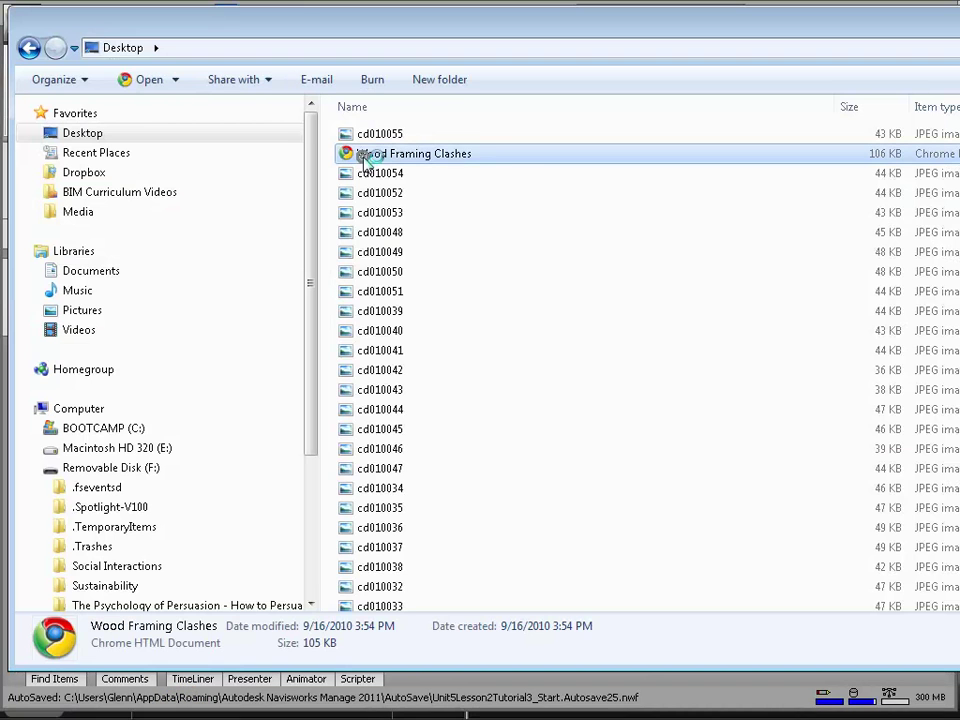
pyautogui.doubleClick(365, 156)
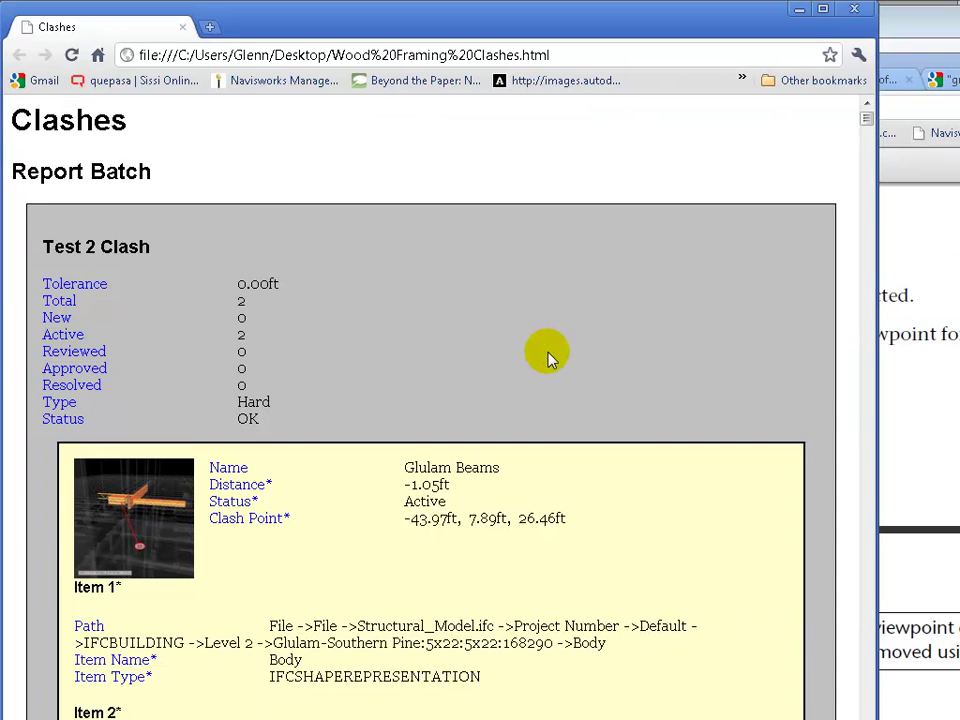
# - View the clash image cd010001.jpg at full size, then return and scroll to Comment 10
pyautogui.click(150, 548)
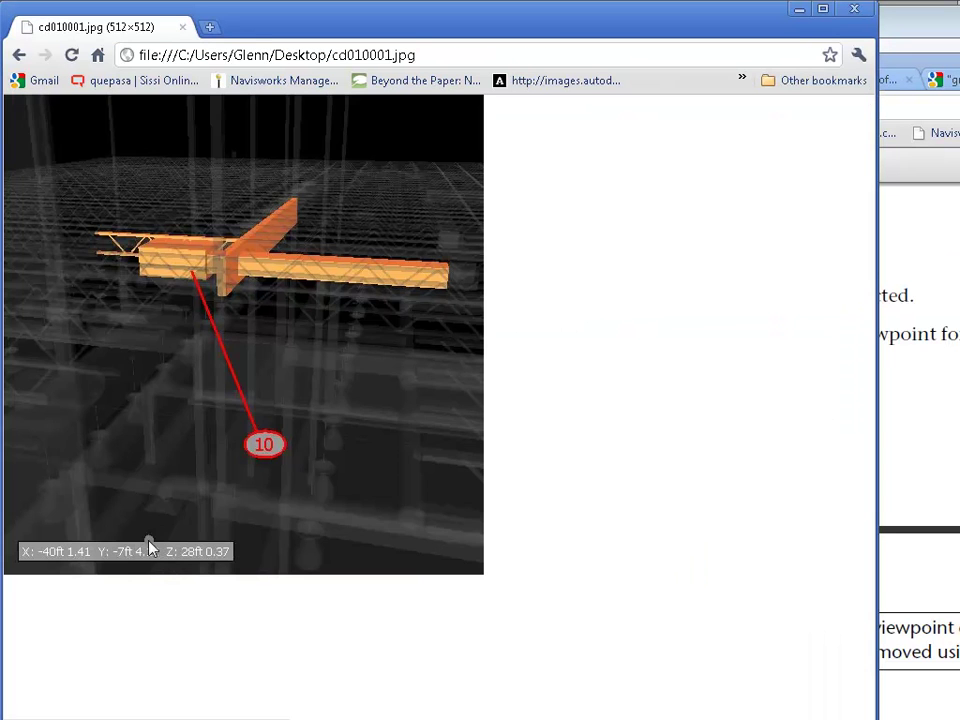
pyautogui.click(19, 55)
pyautogui.scroll(-1, 320, 570)
pyautogui.scroll(-1, 320, 570)
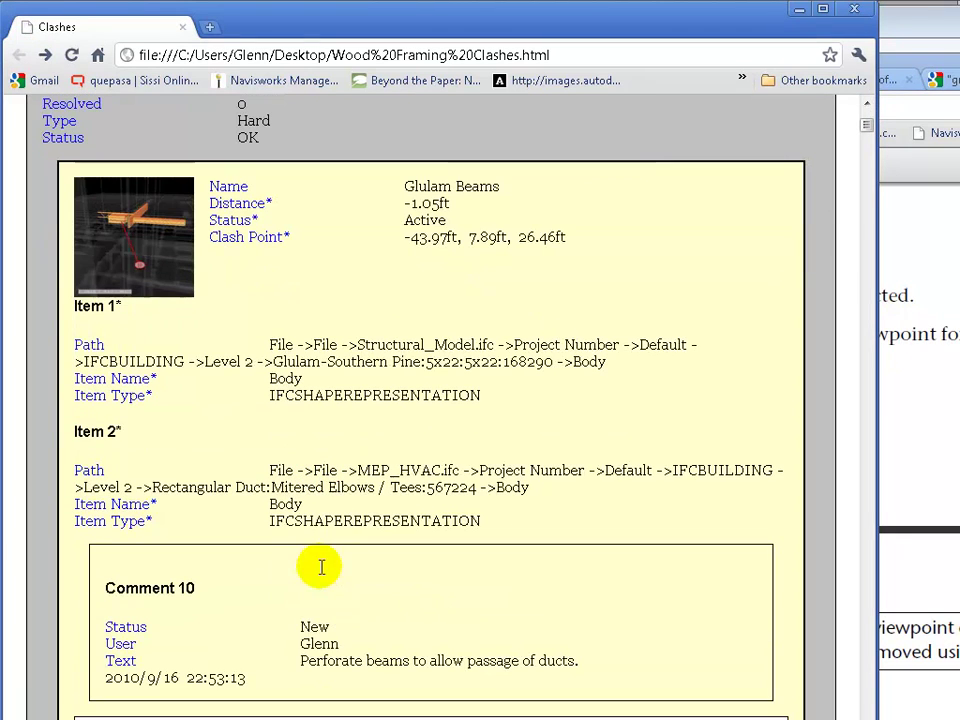
pyautogui.scroll(-1, 316, 563)
# - Highlight Comment 10's perforate-beams note, then scroll further down to the joist clash entries
pyautogui.moveTo(302, 655); pyautogui.dragTo(590, 666)
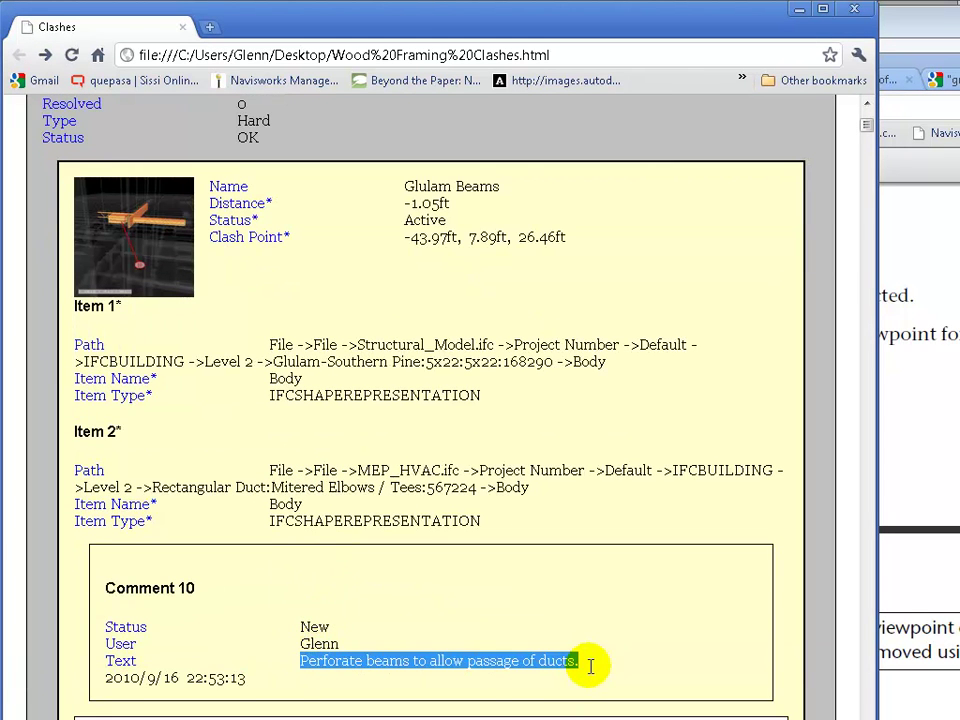
pyautogui.click(588, 645)
pyautogui.scroll(-12, 555, 553)
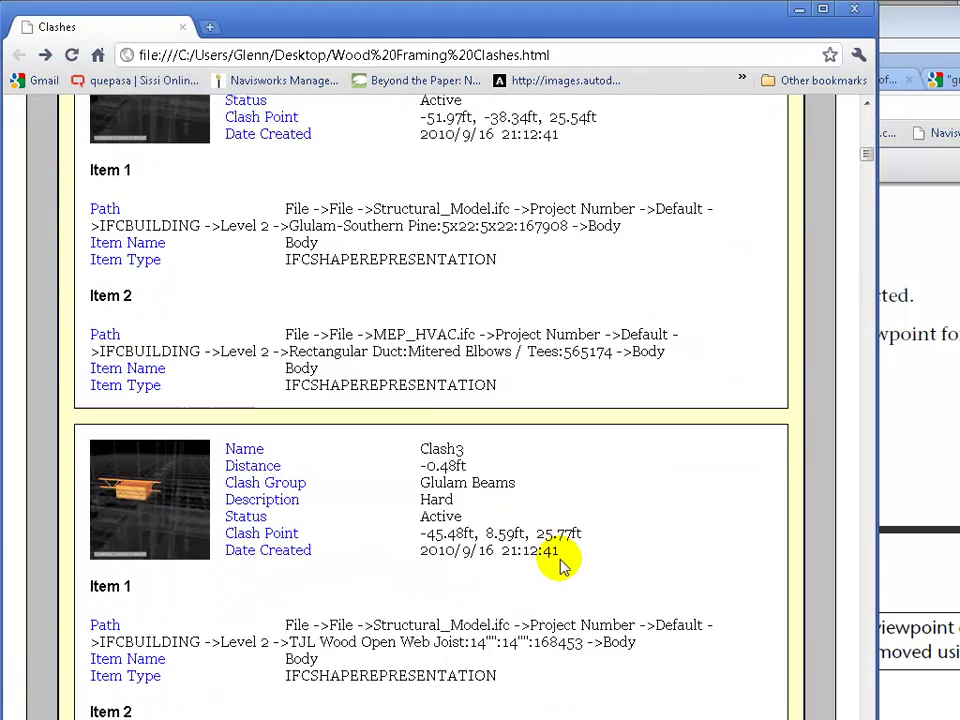